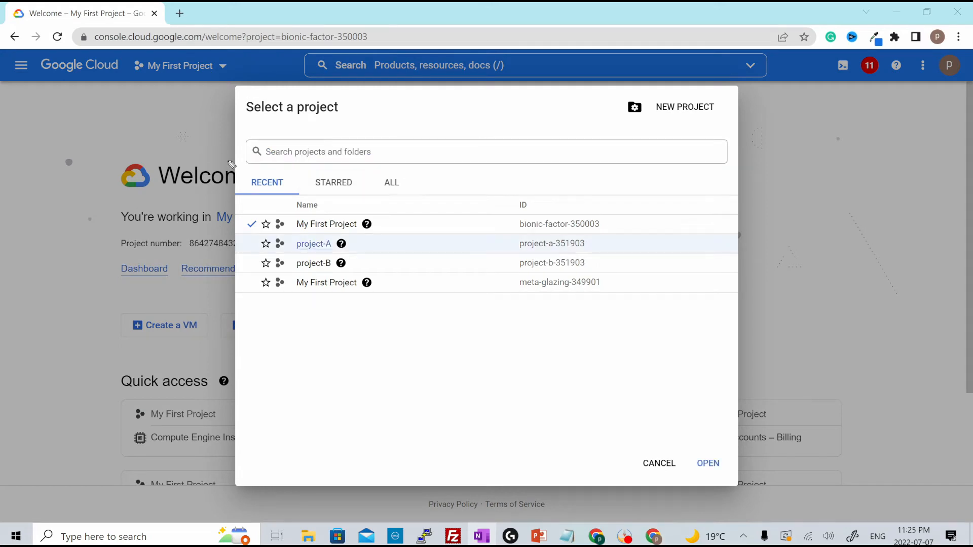
left_click_drag(381, 224, 409, 222)
left_click_drag(375, 288, 405, 287)
mouse_move(357, 239)
left_mouse_down()
mouse_move(373, 252)
mouse_move(359, 251)
mouse_move(369, 272)
mouse_move(352, 272)
left_mouse_up()
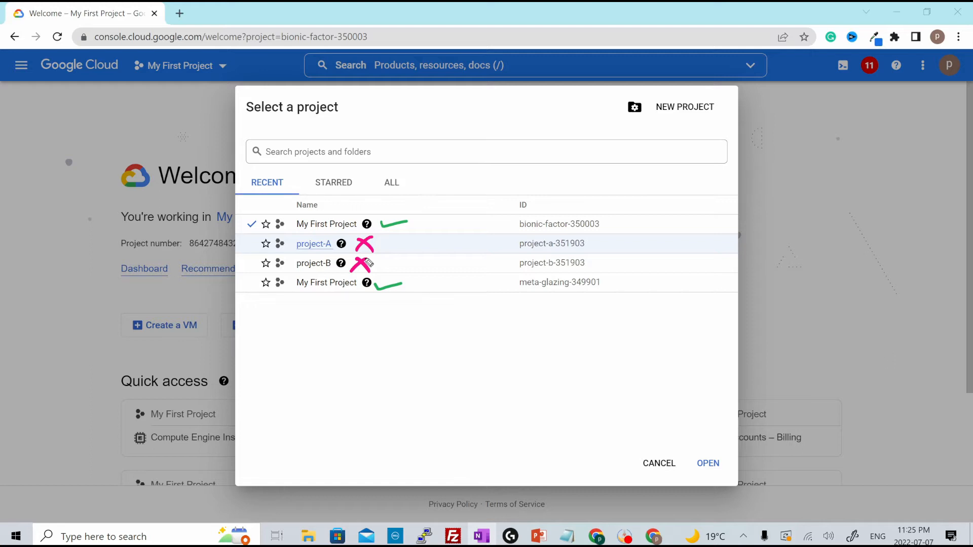
key("Escape")
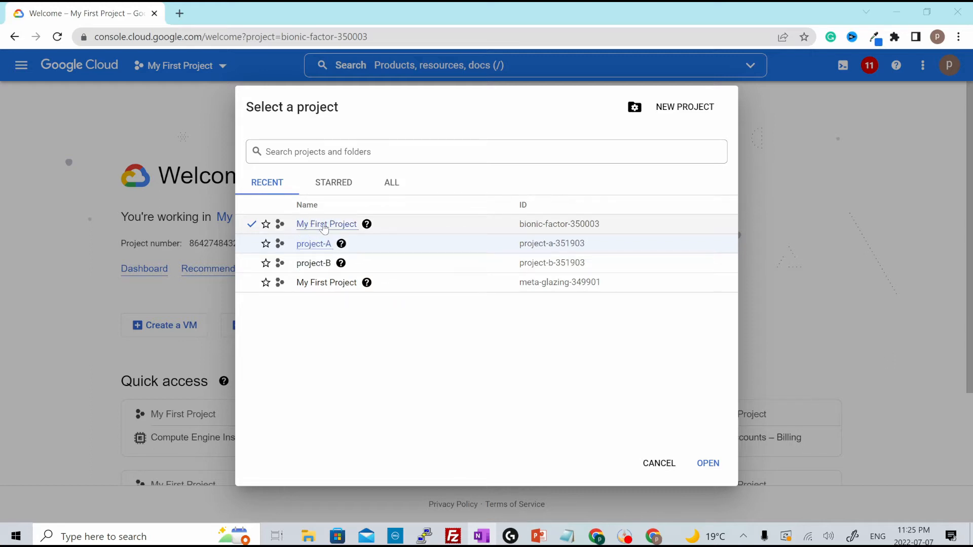
Step: Switch to project-A and open its Billing page
left_click(706, 463)
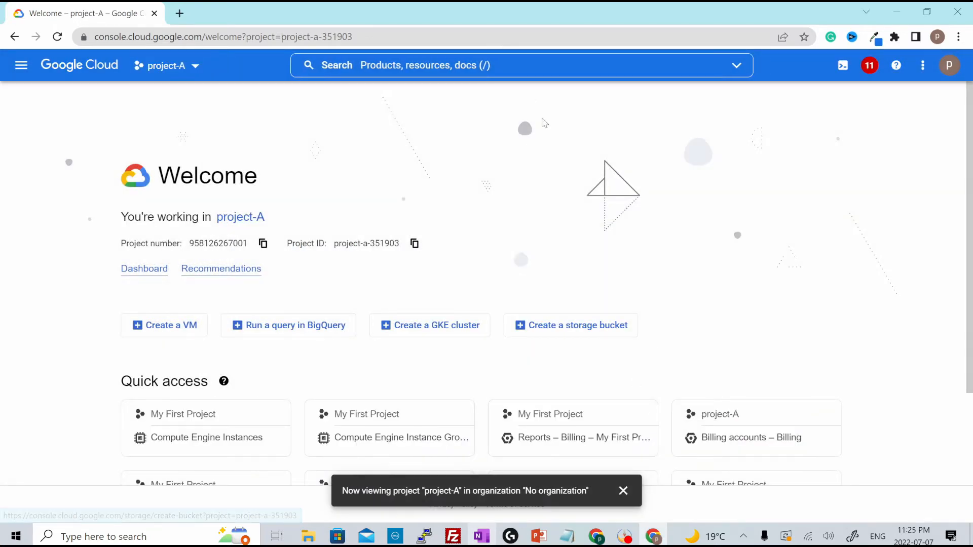
left_click(478, 78)
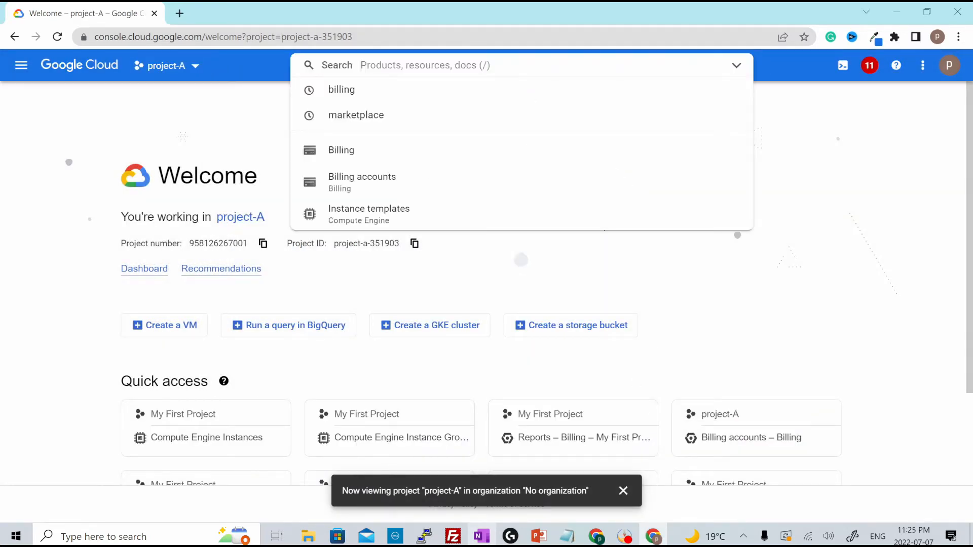
left_click(371, 95)
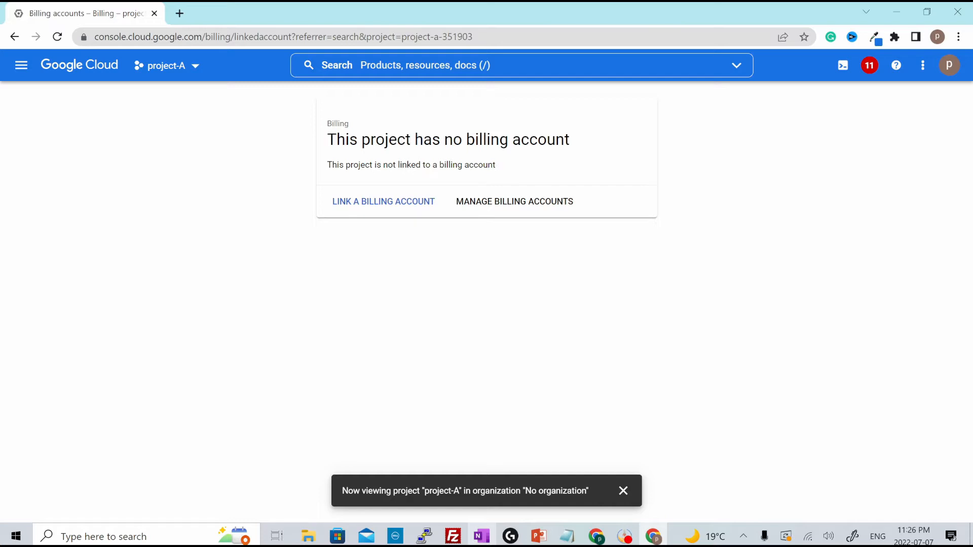
Step: Link project-A to My Billing Account as its billing account
left_click(356, 205)
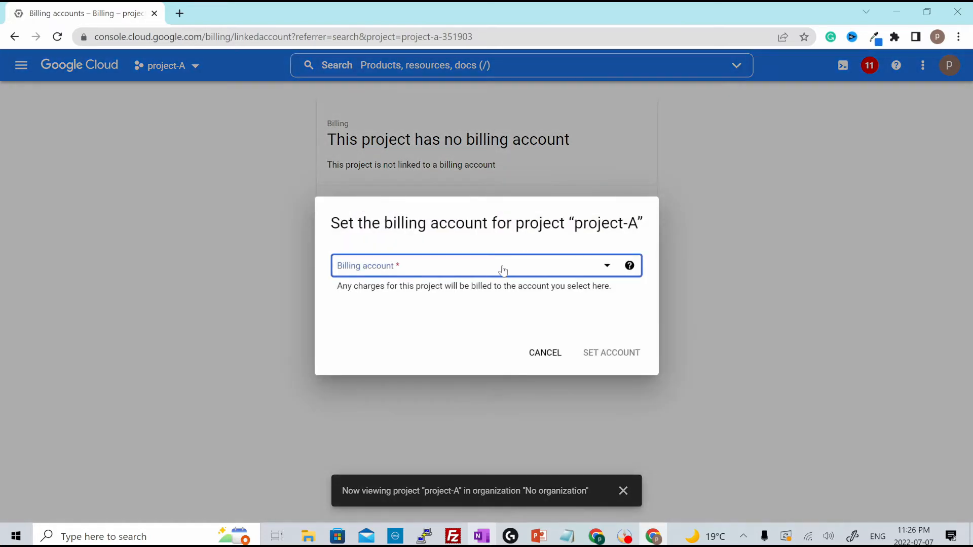
left_click(502, 271)
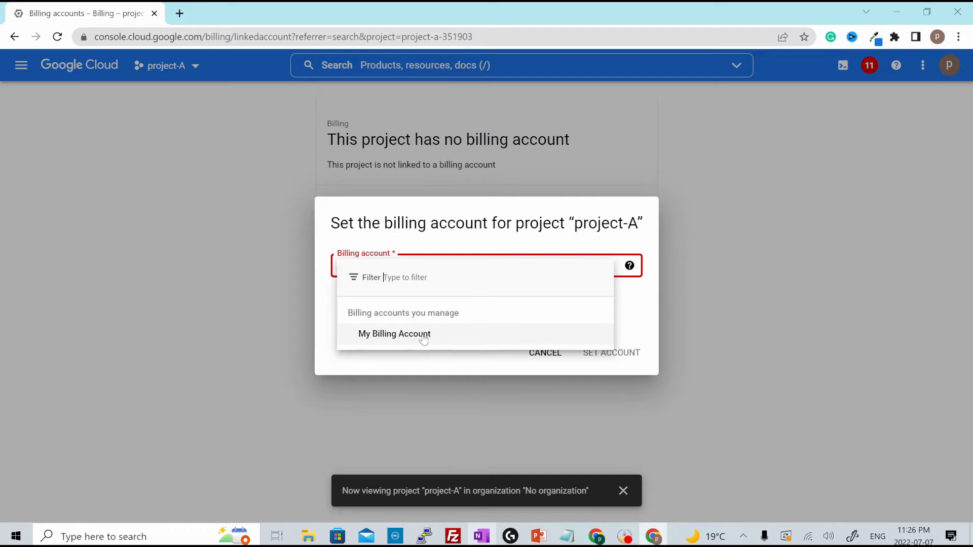
left_click(418, 337)
left_click(604, 355)
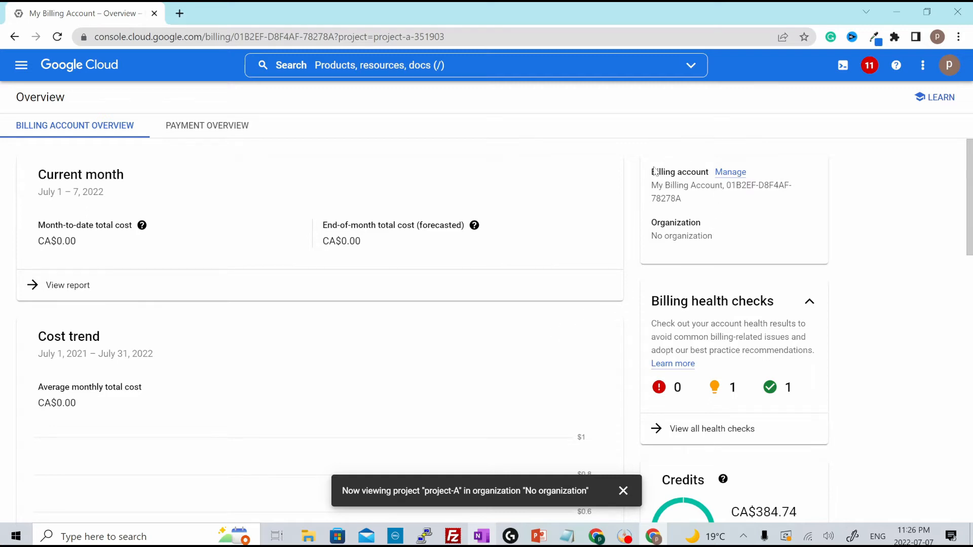
Step: Open the account management page of My Billing Account from the billing overview
left_click_drag(651, 173, 739, 204)
left_click(691, 173)
left_click(737, 219)
left_click(730, 172)
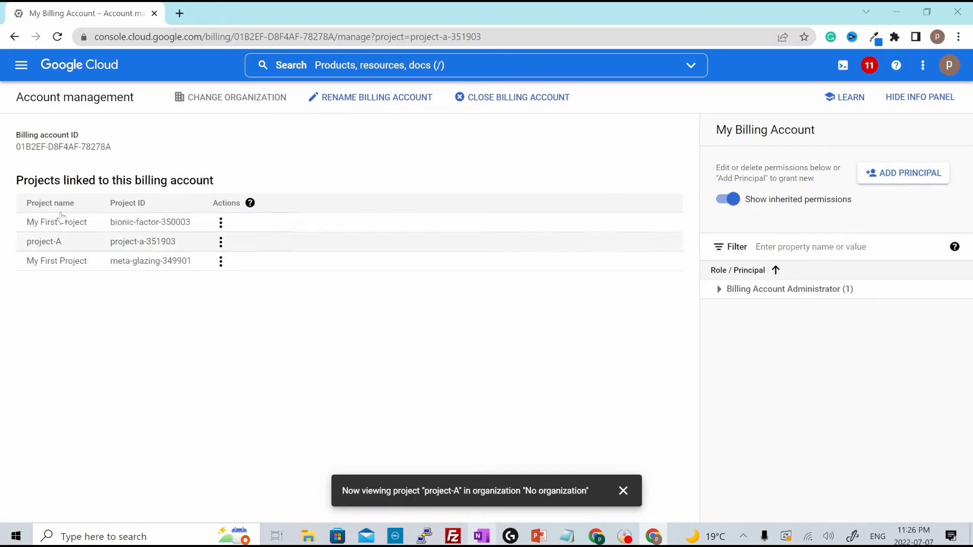
Step: Review the projects linked to the billing account and the billing actions offered for project-A
left_click_drag(15, 183, 218, 187)
left_click(135, 289)
left_click(220, 242)
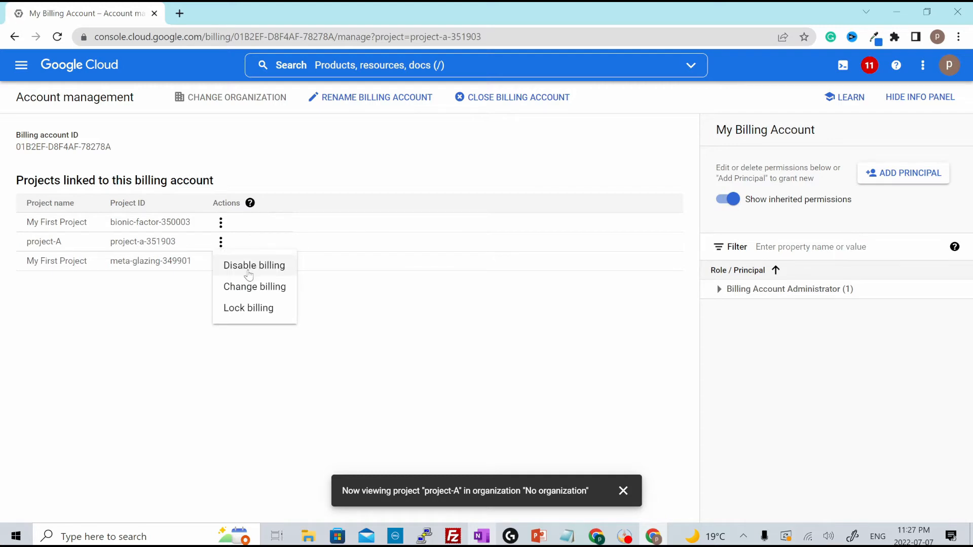
left_click(120, 332)
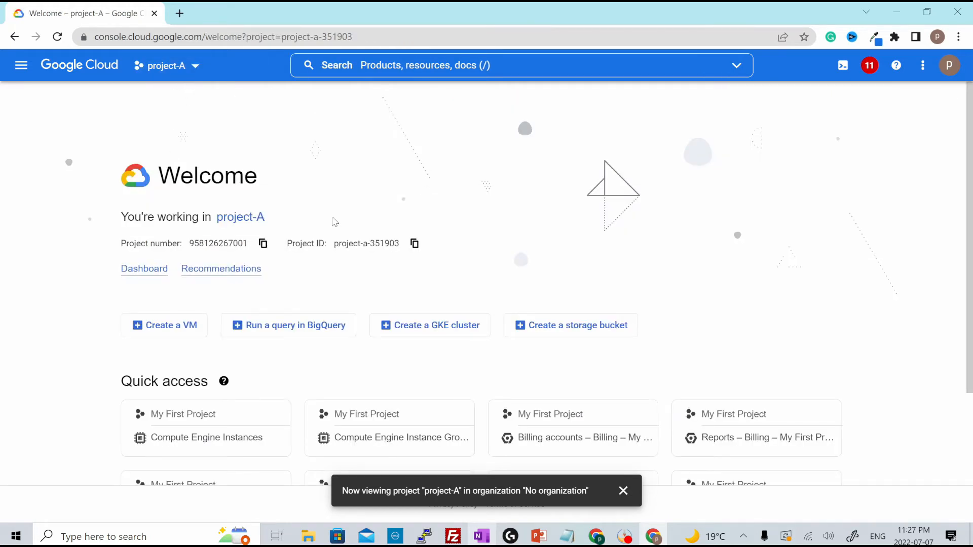
Step: View the VM instance creation form in My First Project's Compute Engine, then return to the console welcome page
scroll(334, 222, "down", 2)
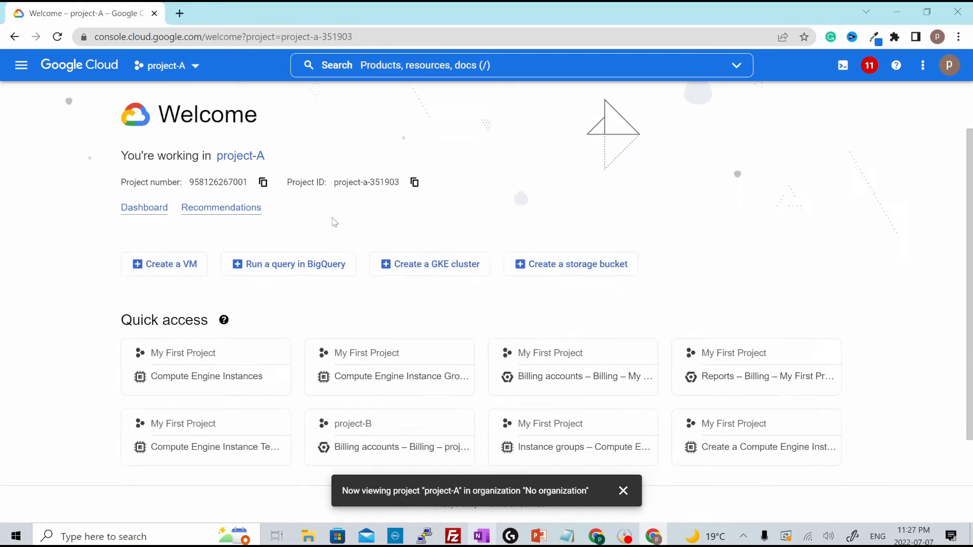
left_click(185, 384)
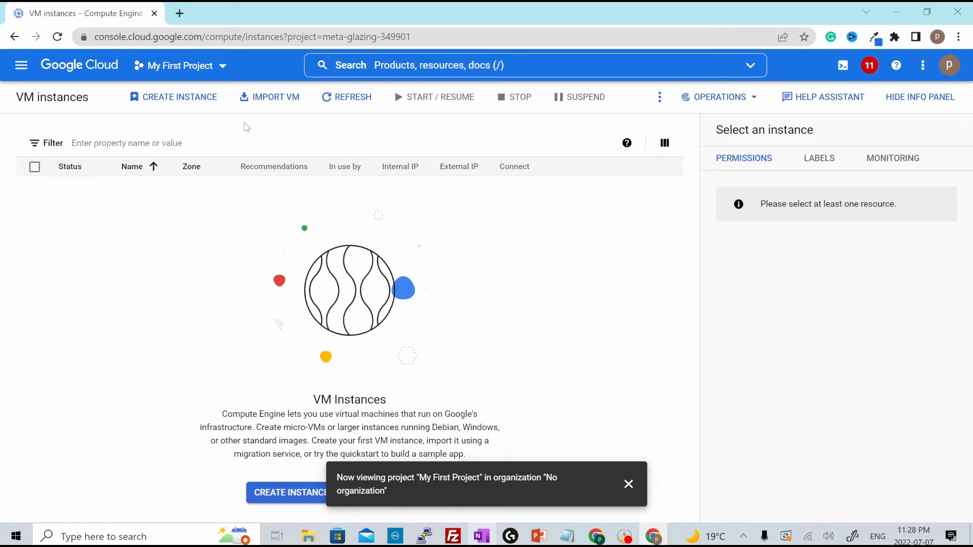
left_click(177, 99)
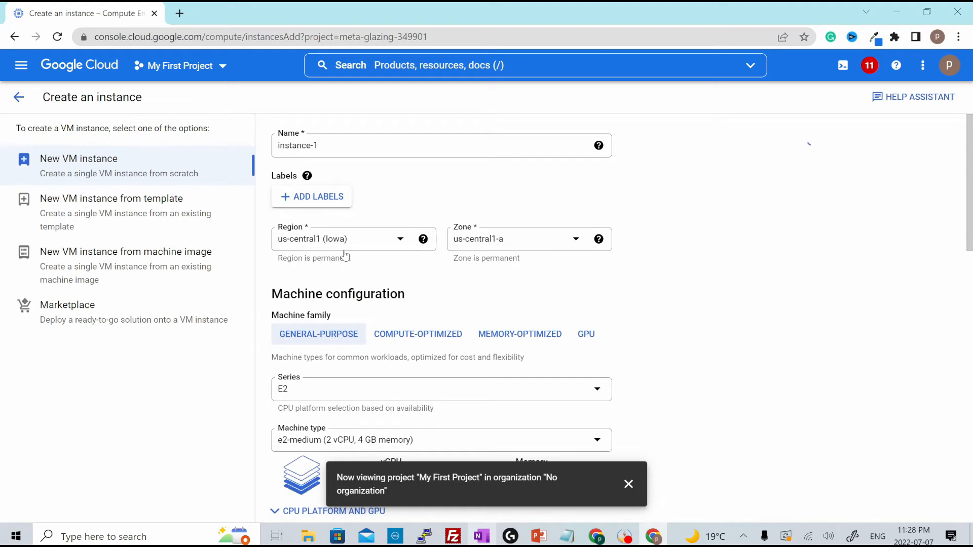
left_click(76, 69)
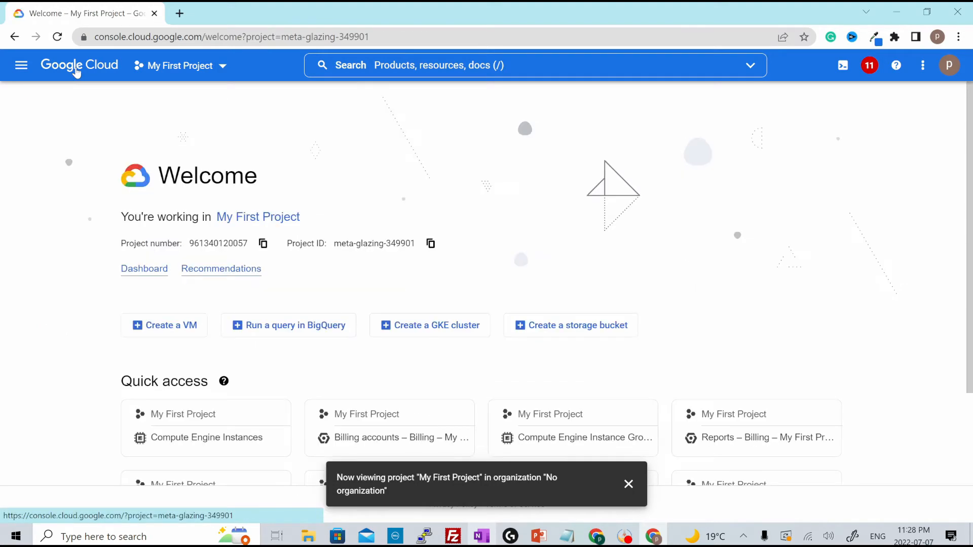
Step: Switch to project-B and search for "gce" to open its Compute Engine page
left_click(210, 71)
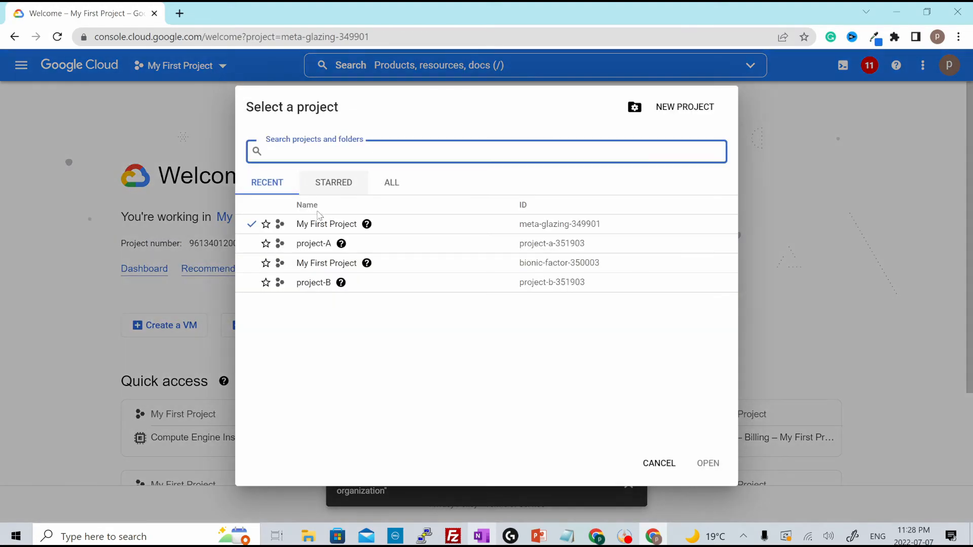
left_click(308, 287)
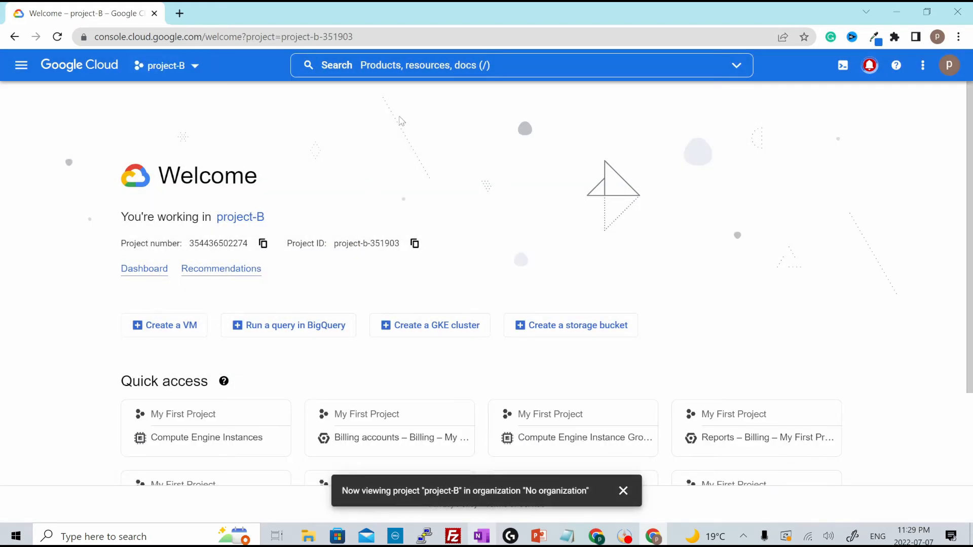
left_click(421, 71)
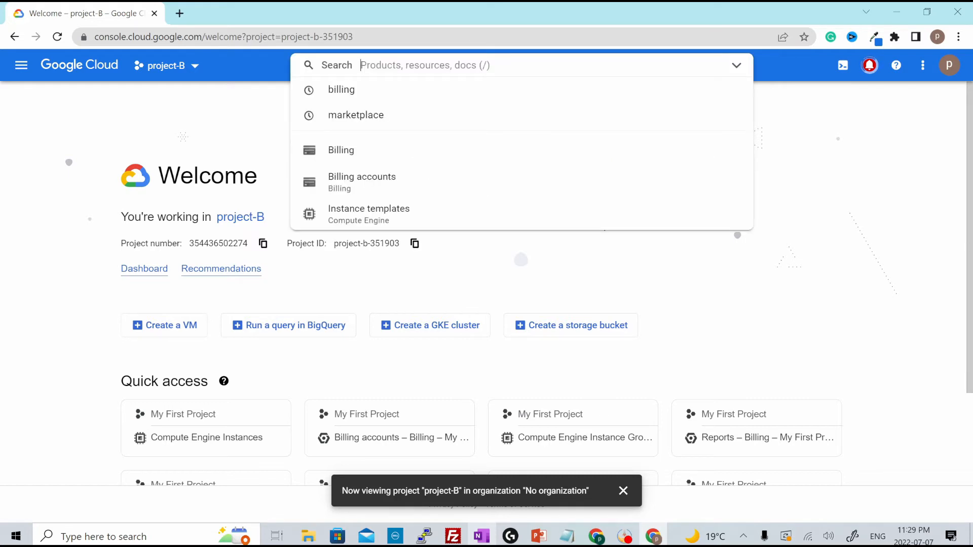
type("gce")
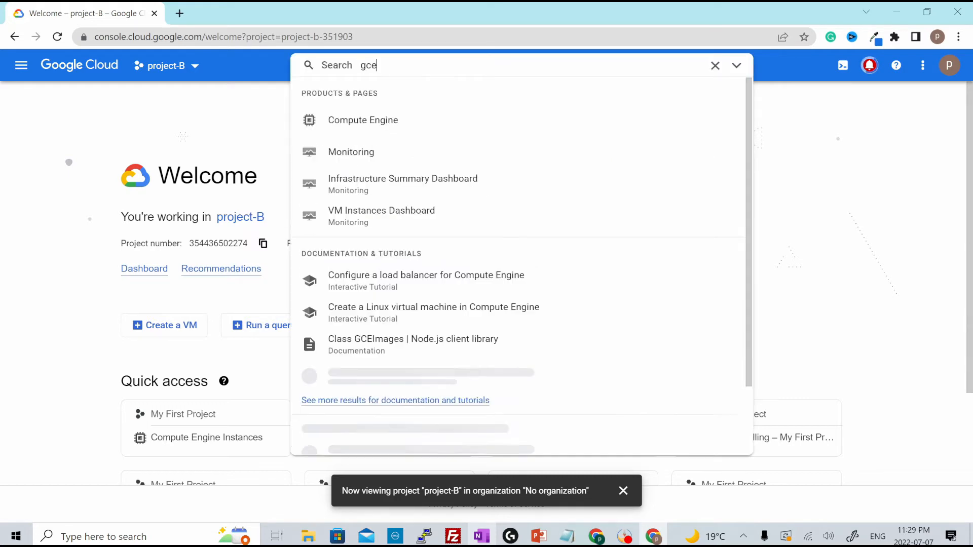
left_click(338, 131)
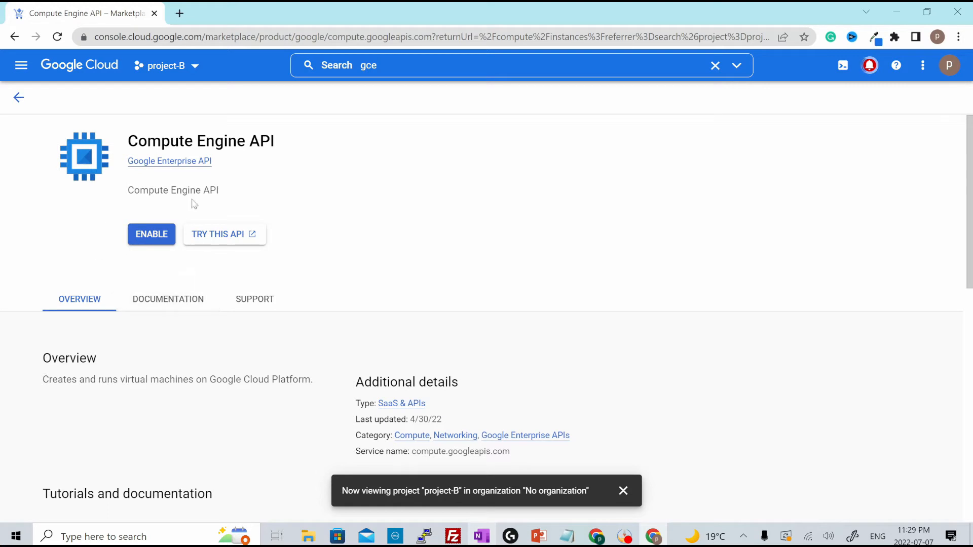
left_click(167, 234)
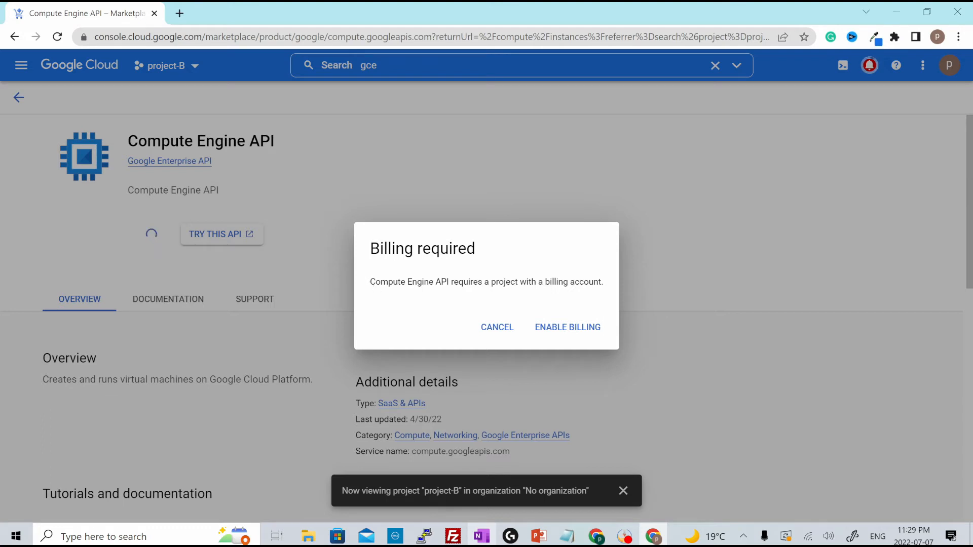
left_click_drag(370, 282, 610, 289)
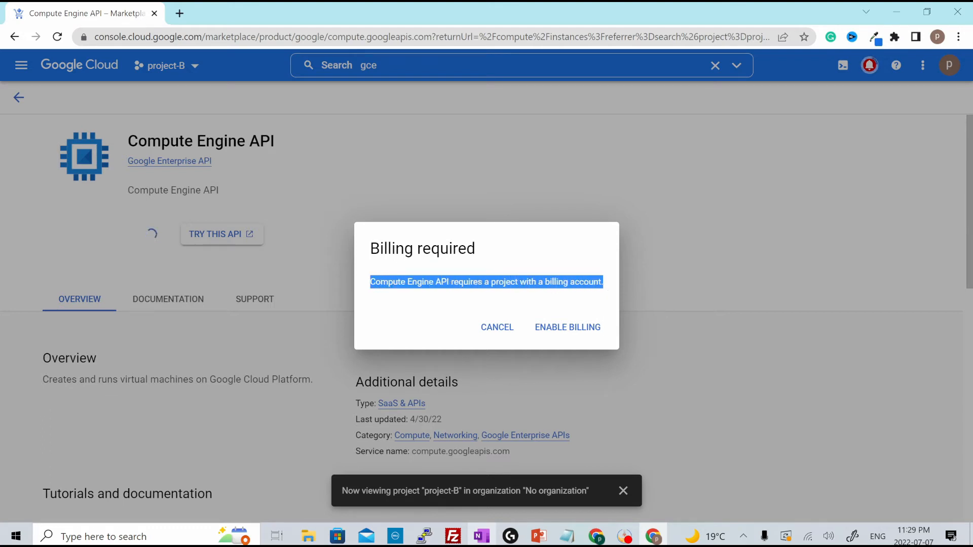
left_click(501, 330)
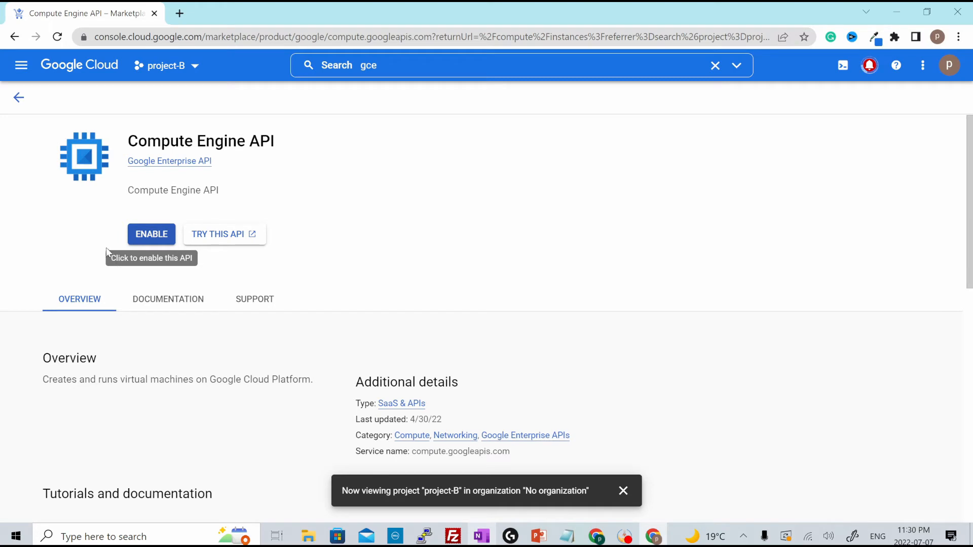
Step: Enable the Compute Engine API for project-B, setting My Billing Account as the project's billing account
left_click(155, 237)
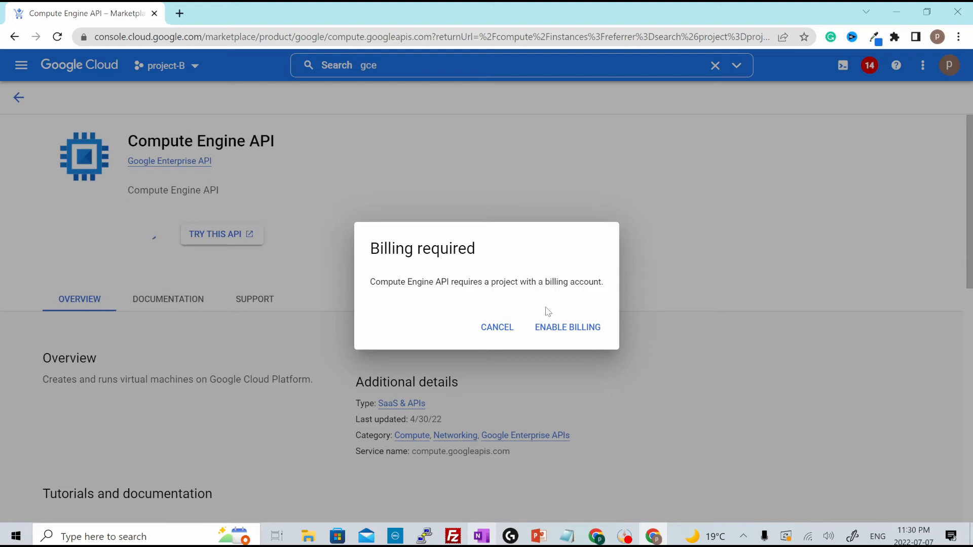
left_click(546, 332)
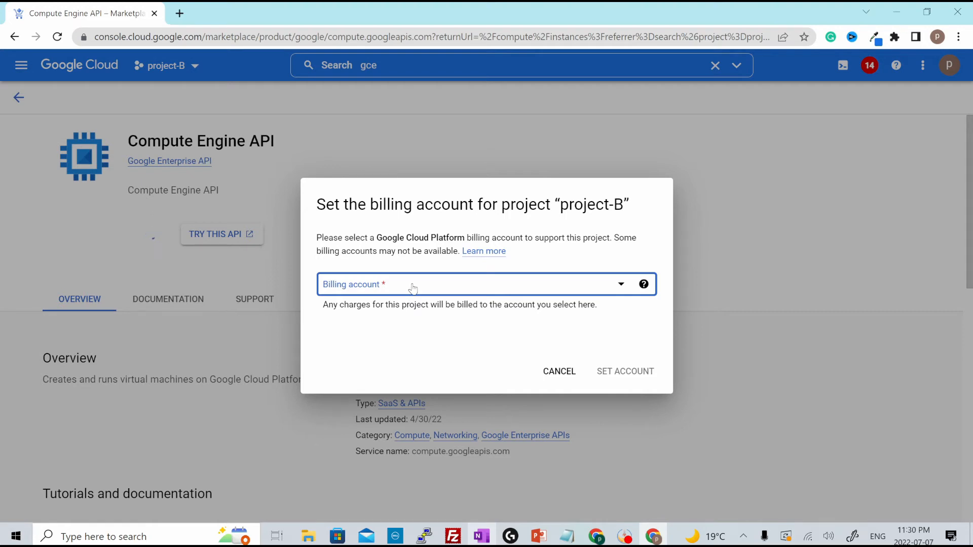
left_click(413, 288)
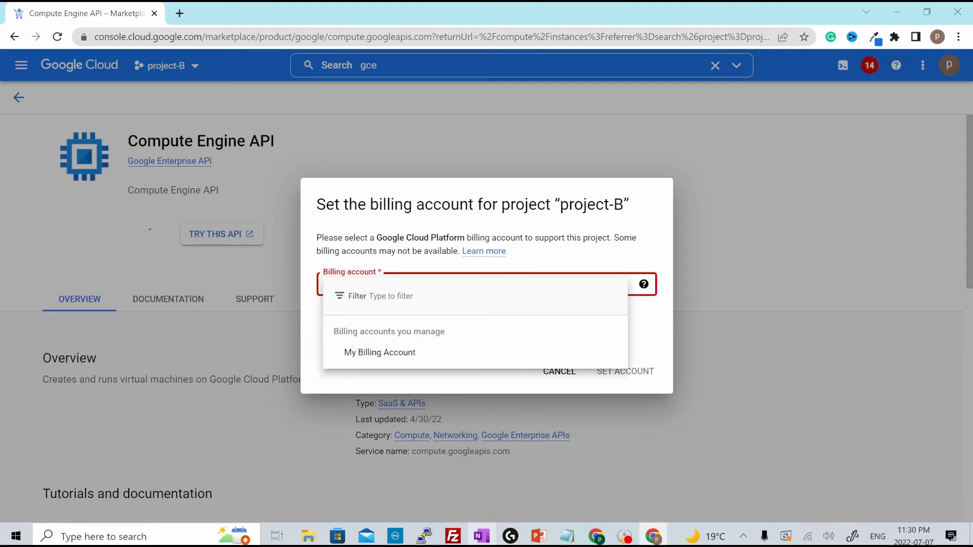
left_click(401, 359)
left_click(626, 373)
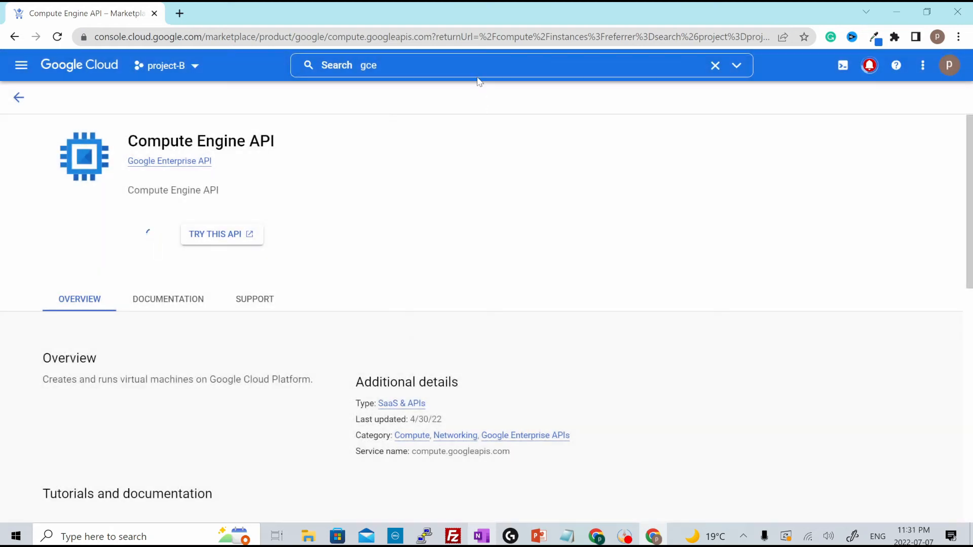
Step: Search for "billing", open the billing overview and go to the management page of My Billing Account
left_click(479, 70)
key("ctrl+a")
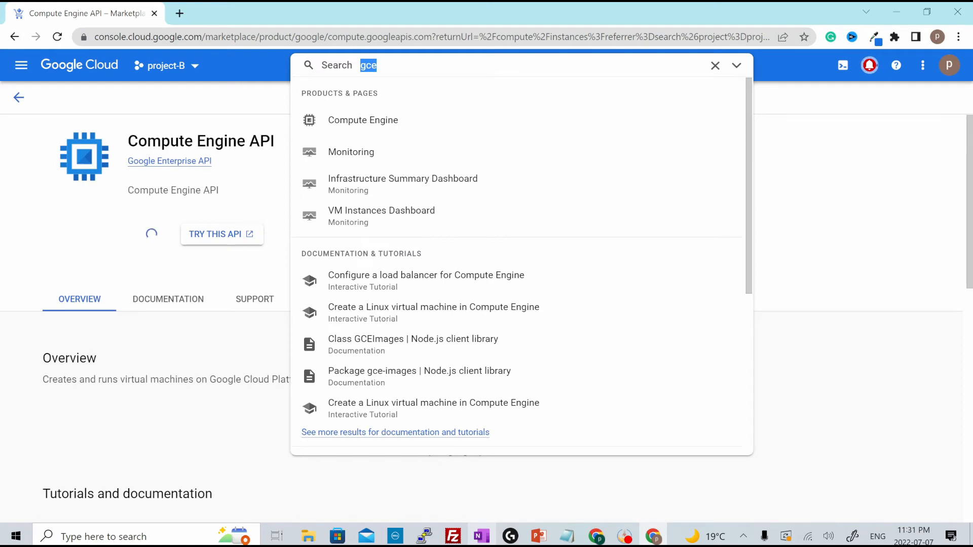
type("billing")
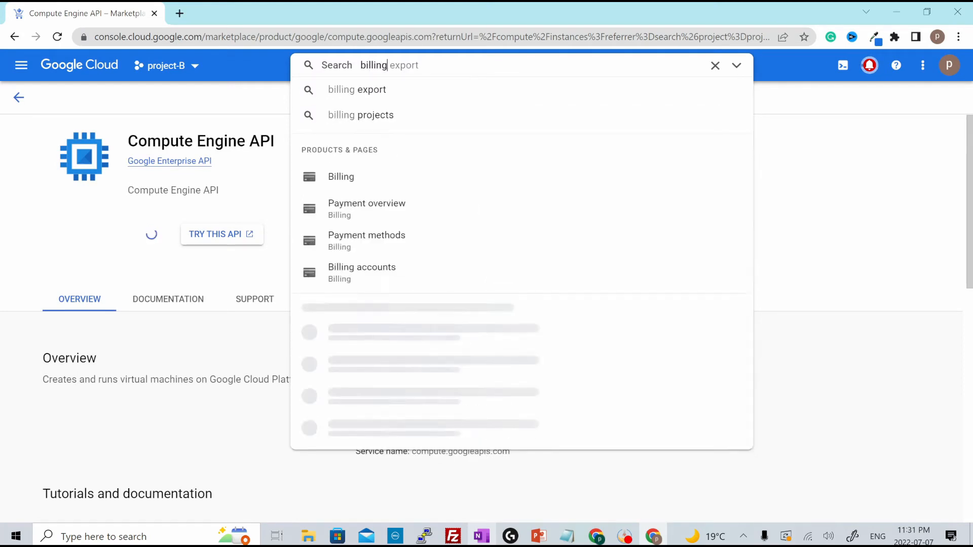
left_click(344, 185)
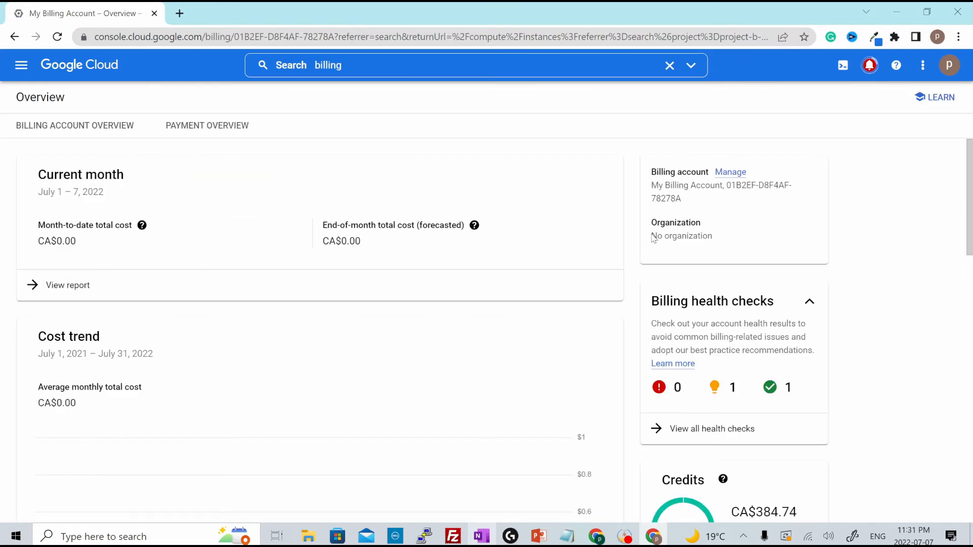
left_click(730, 173)
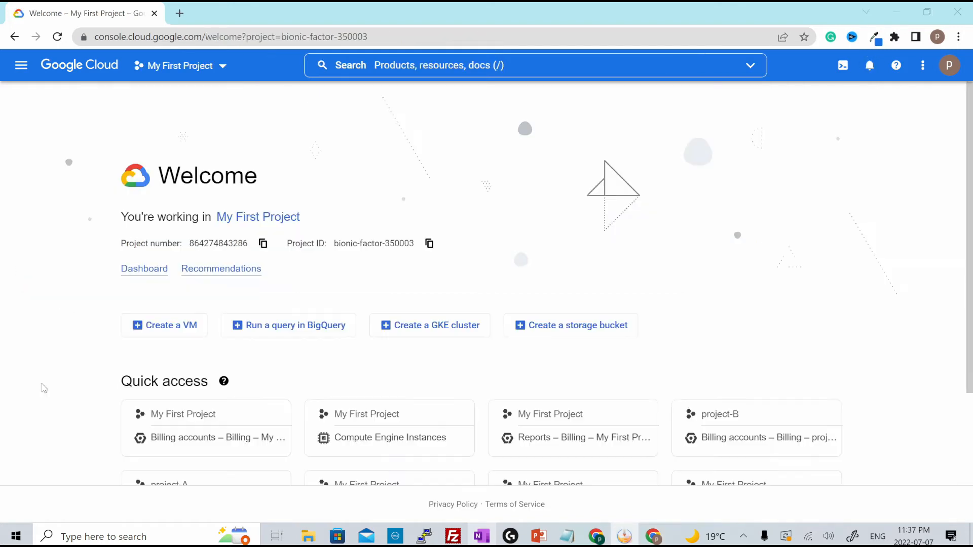
Step: Open Billing from My First Project, look over the cost trend and credits, and open the cost reports
left_click(490, 60)
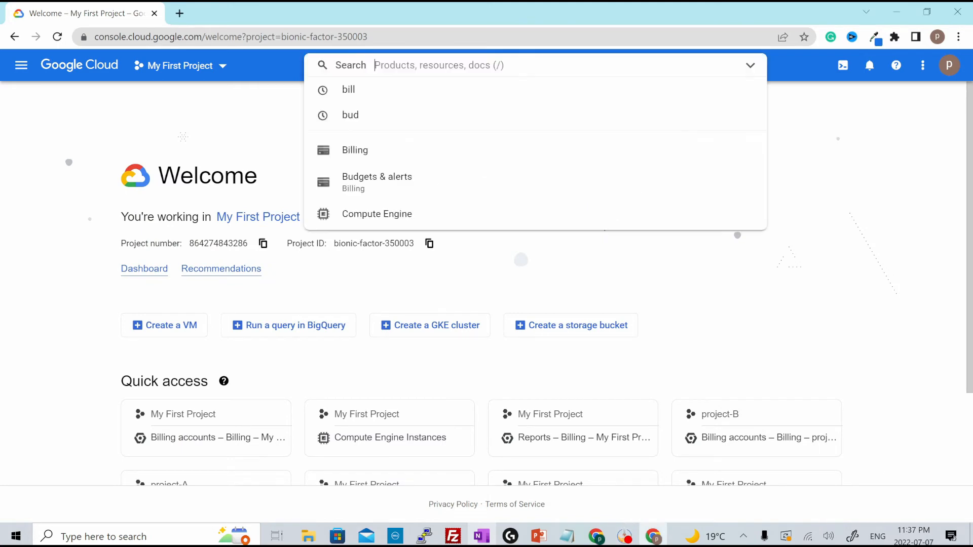
left_click(366, 152)
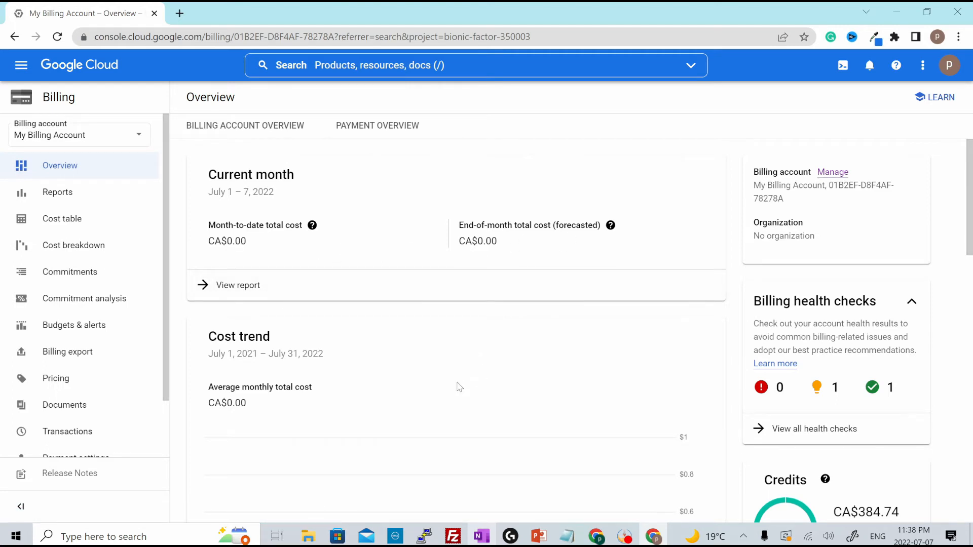
scroll(459, 387, "down", 3)
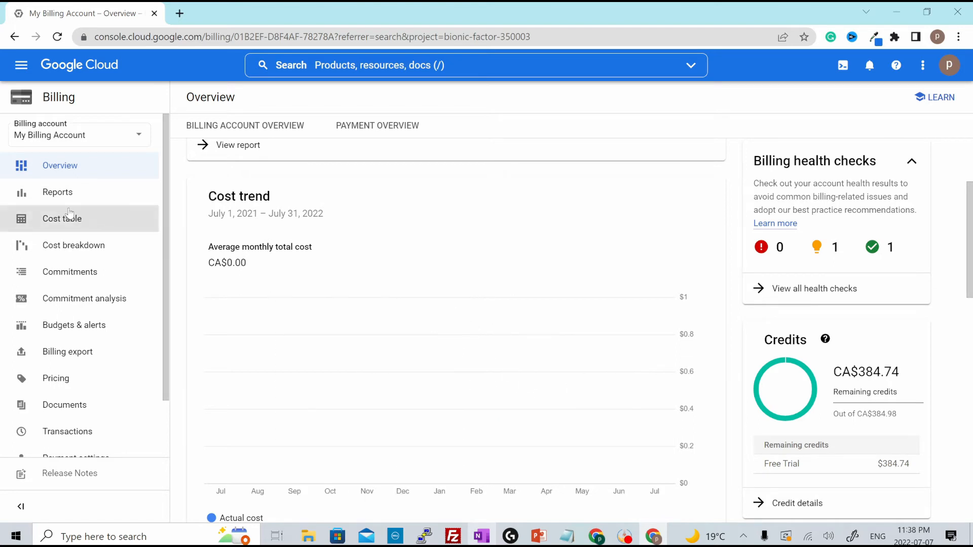
left_click(39, 195)
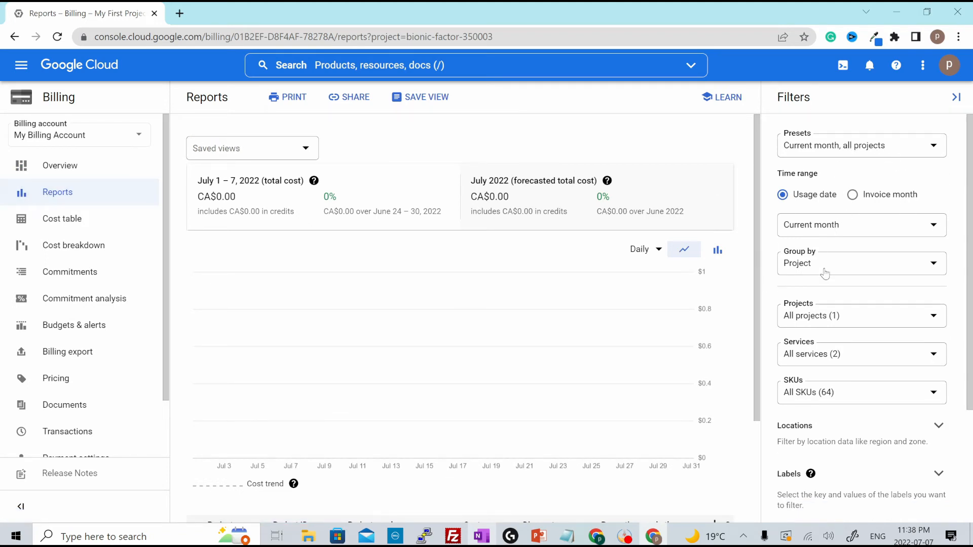
Step: Set the cost report's time range to Last 90 days, group it by Service, and review the costs per service
left_click(837, 229)
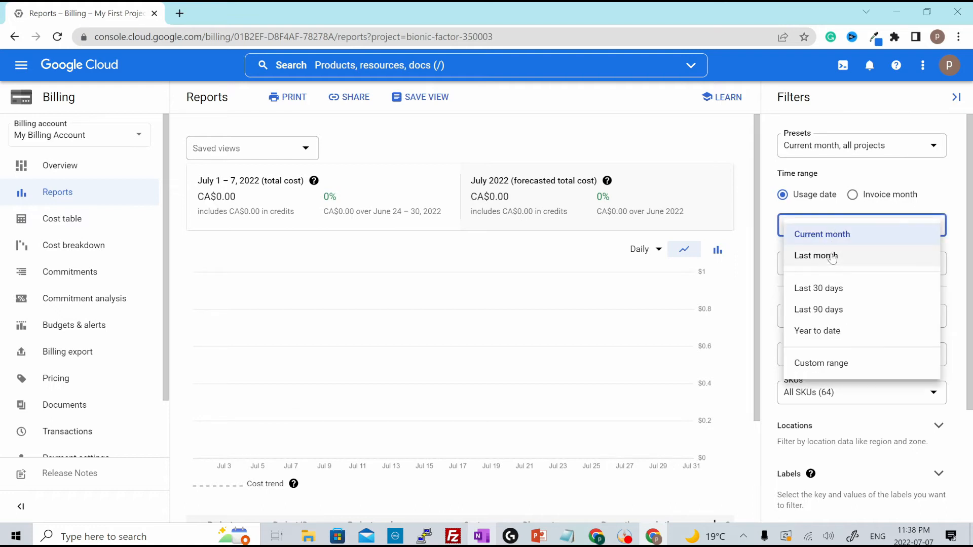
left_click(819, 316)
left_click(811, 266)
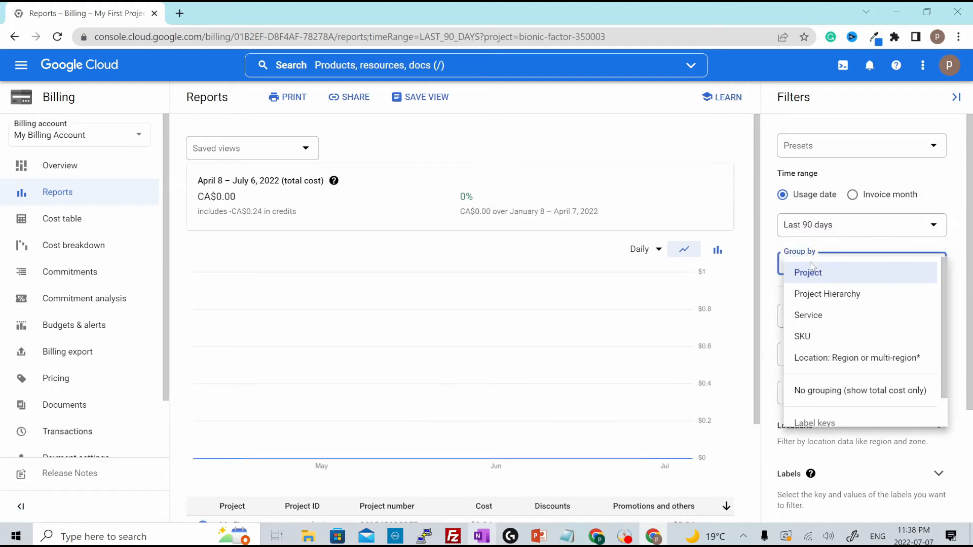
left_click(821, 318)
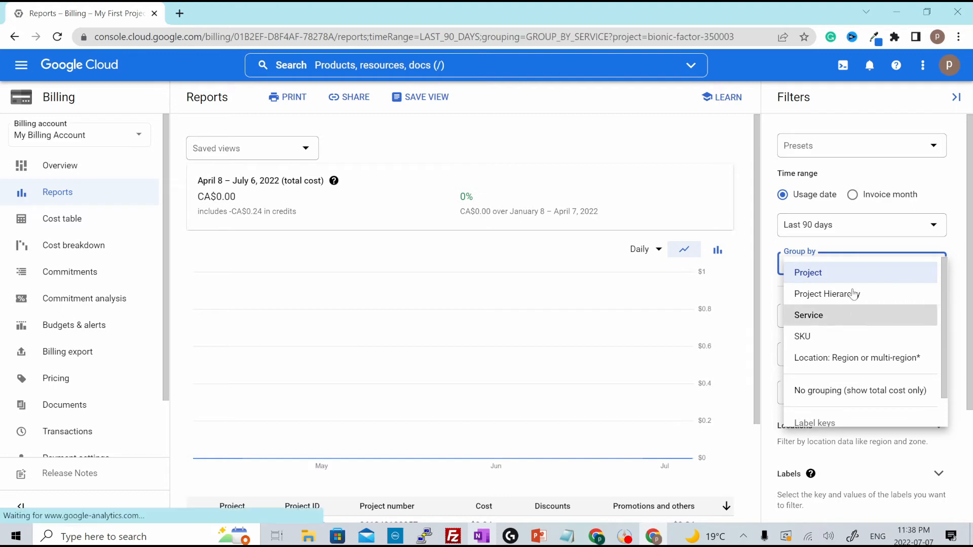
scroll(867, 311, "down", 1)
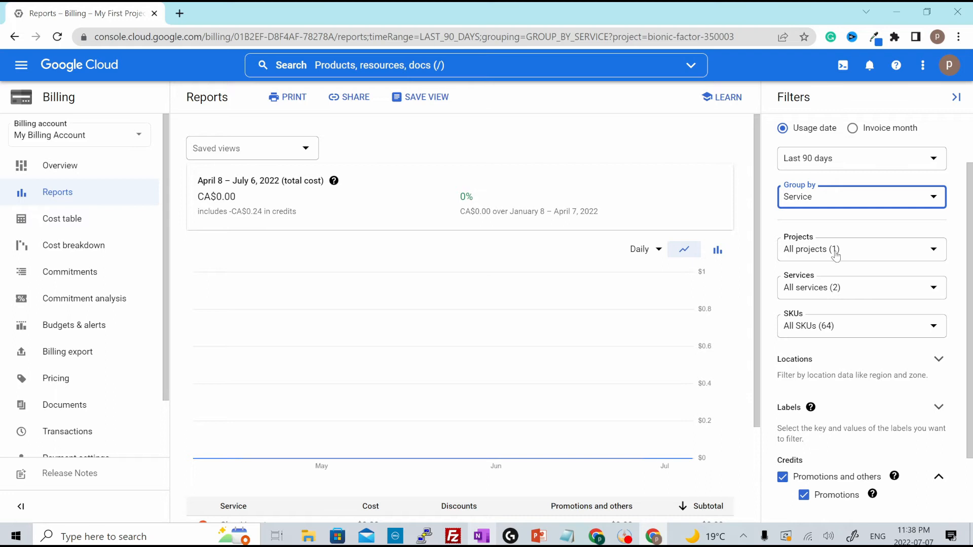
scroll(887, 352, "down", 1)
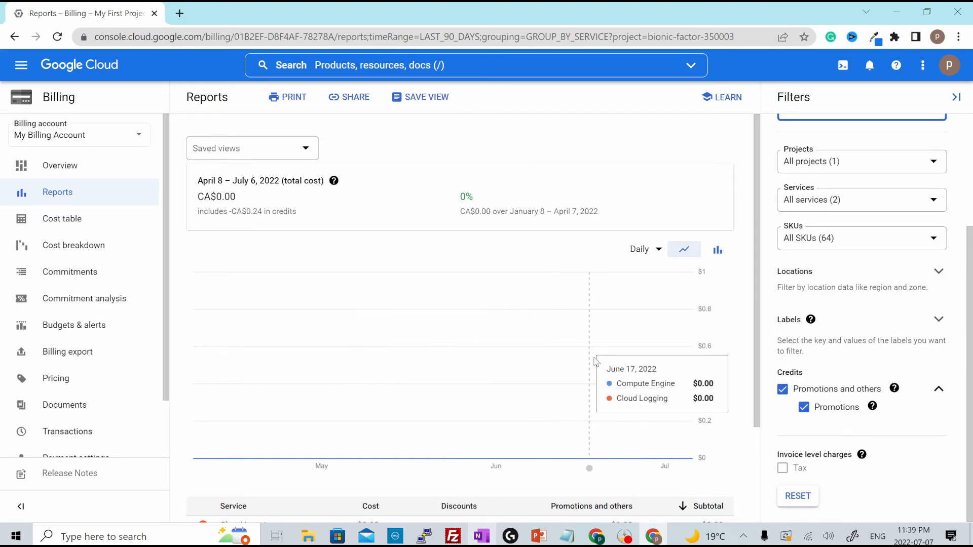
scroll(596, 363, "down", 2)
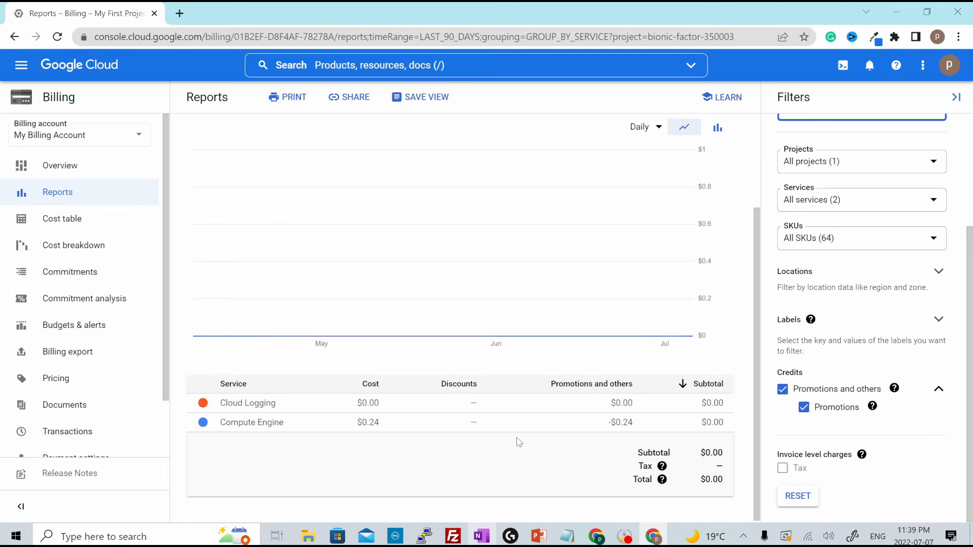
Step: Open the cost table, expand My First Project and examine its line items by service and SKU, dismissing the selection summary
left_click(113, 224)
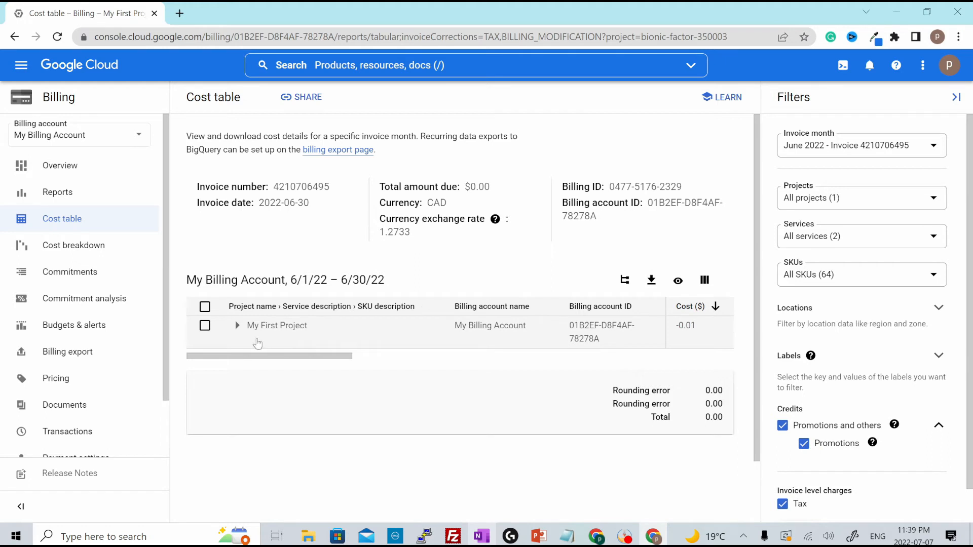
left_click(238, 326)
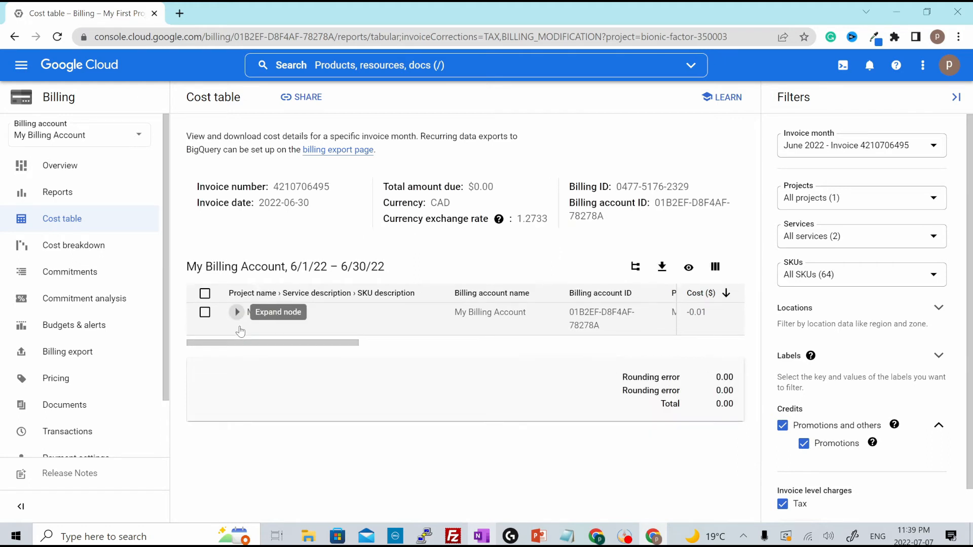
scroll(422, 400, "down", 1)
scroll(422, 400, "down", 1)
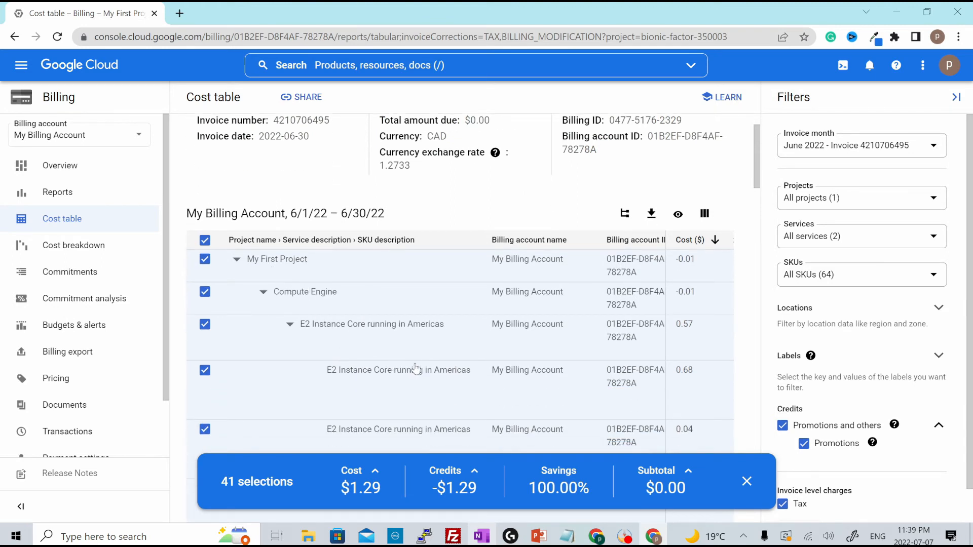
scroll(393, 368, "down", 2)
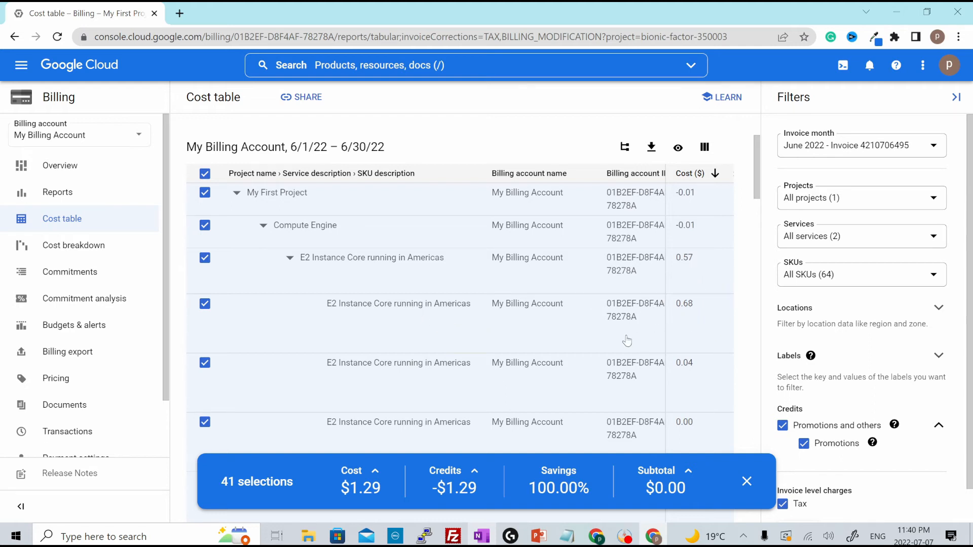
scroll(626, 340, "down", 10)
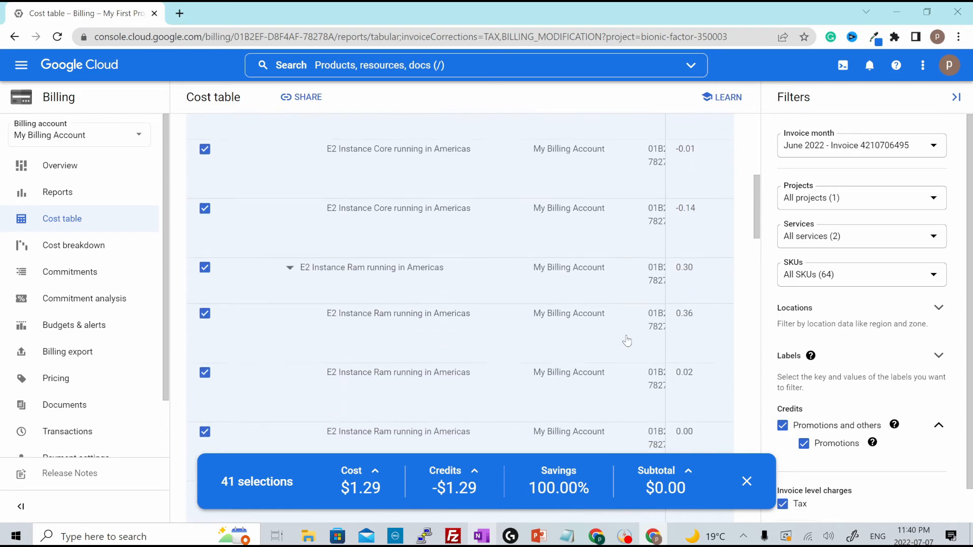
scroll(470, 237, "down", 15)
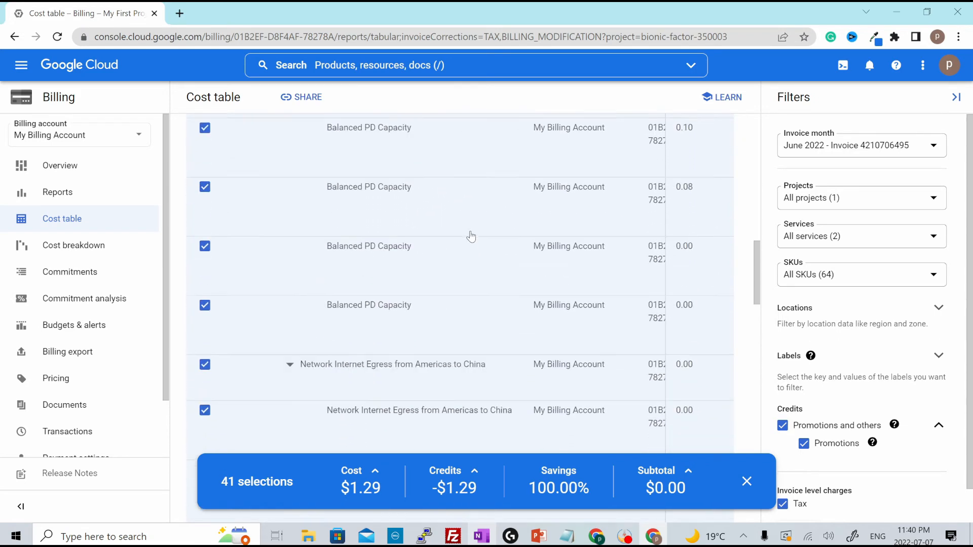
scroll(471, 237, "up", 5)
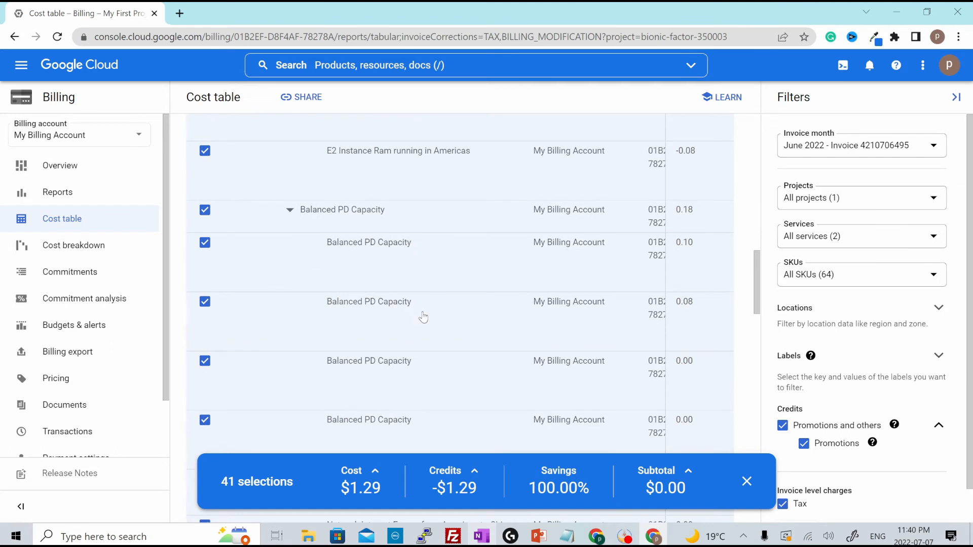
scroll(439, 330, "down", 5)
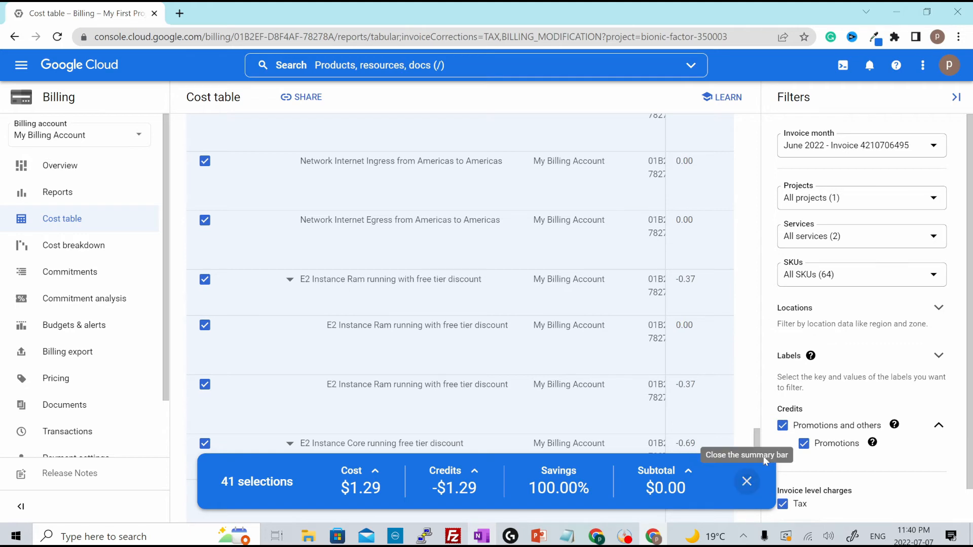
left_click(746, 481)
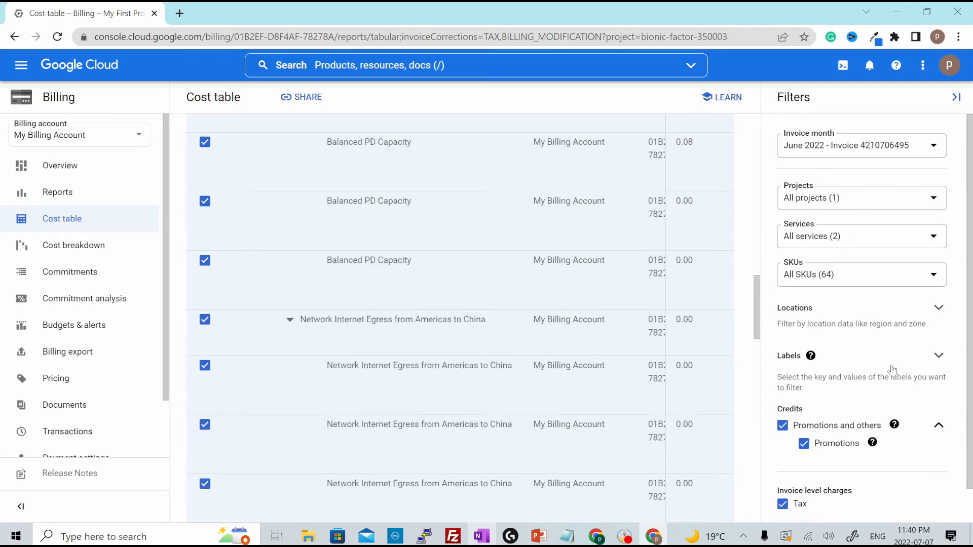
scroll(706, 361, "up", 10)
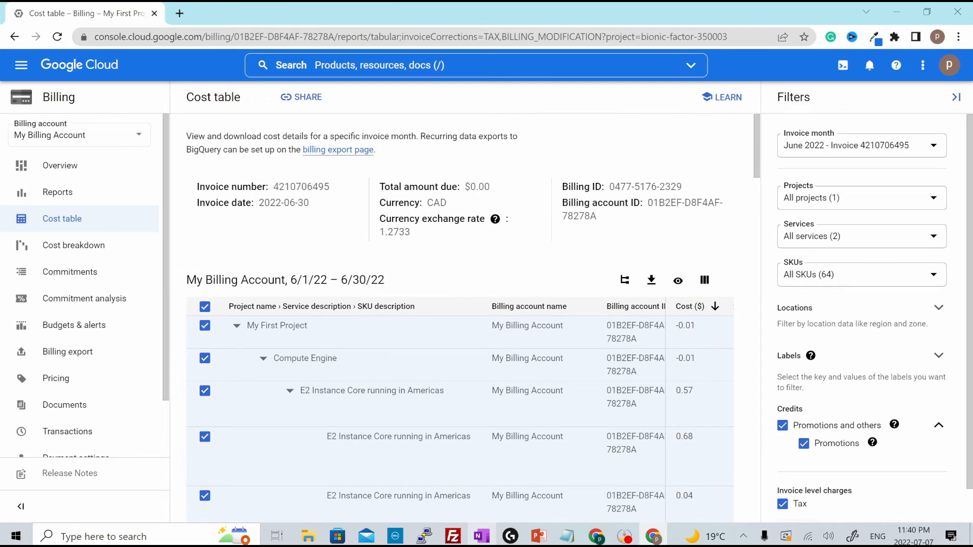
Step: Open the cost breakdown and review how usage cost and promotions make up the June 2022 total
left_click(56, 253)
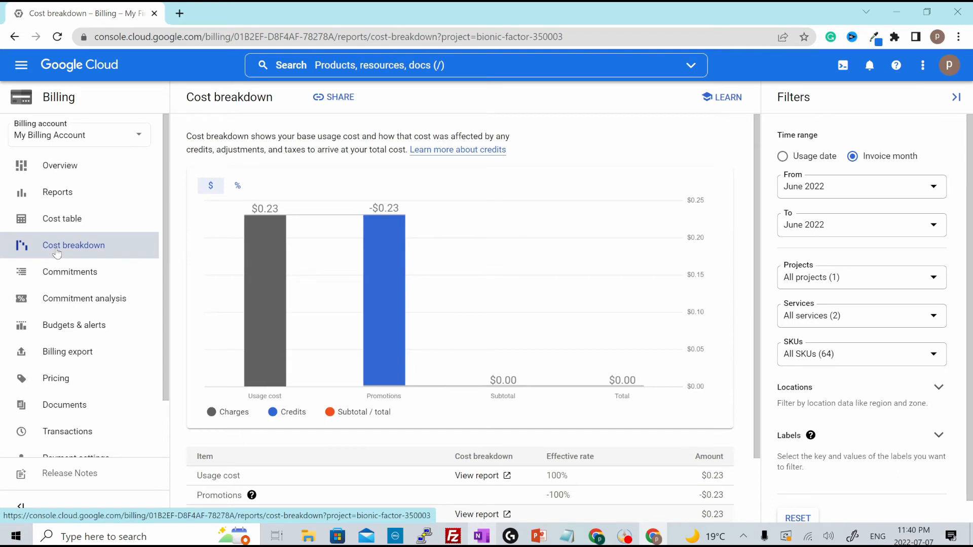
scroll(282, 317, "down", 2)
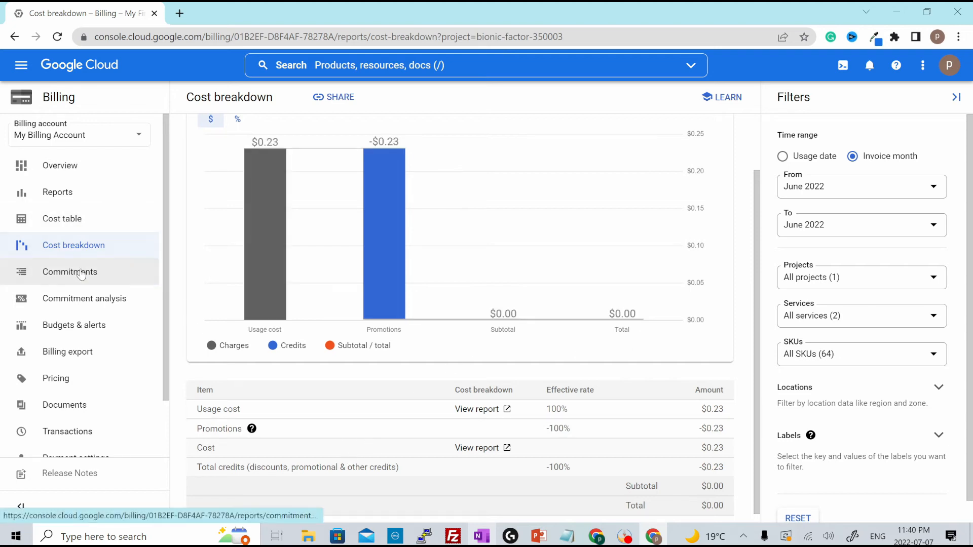
Step: Start a budget named test-budget with a monthly time range covering all projects and services, and continue to its amount
left_click(76, 332)
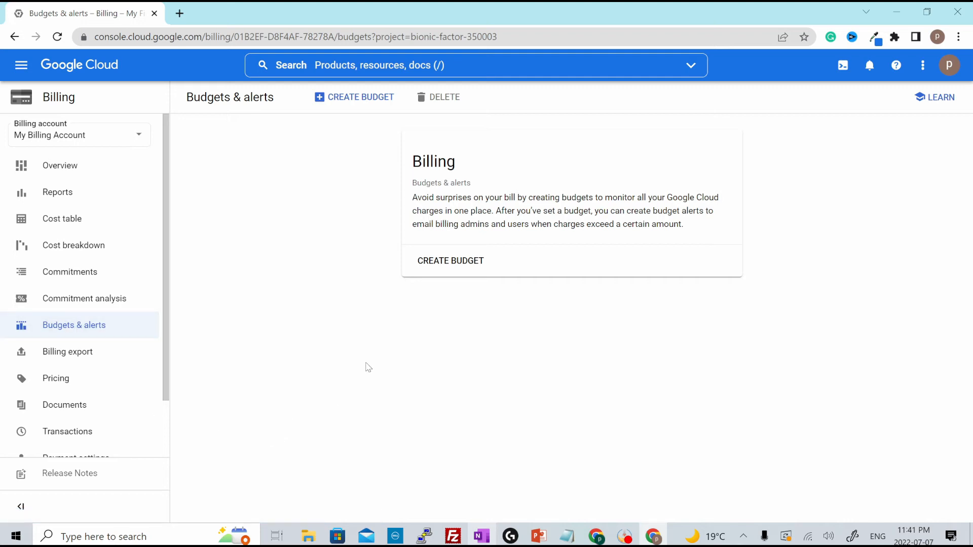
left_click(459, 263)
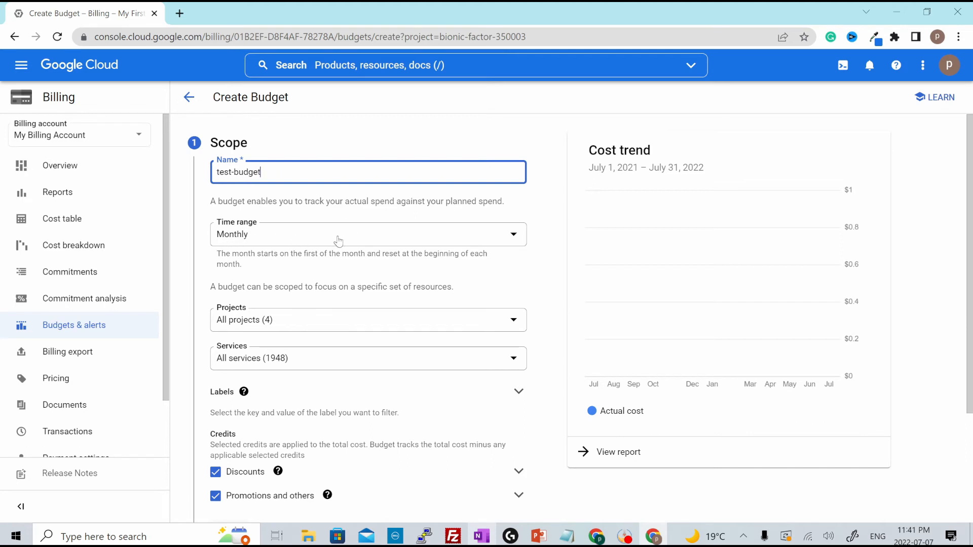
scroll(313, 240, "down", 1)
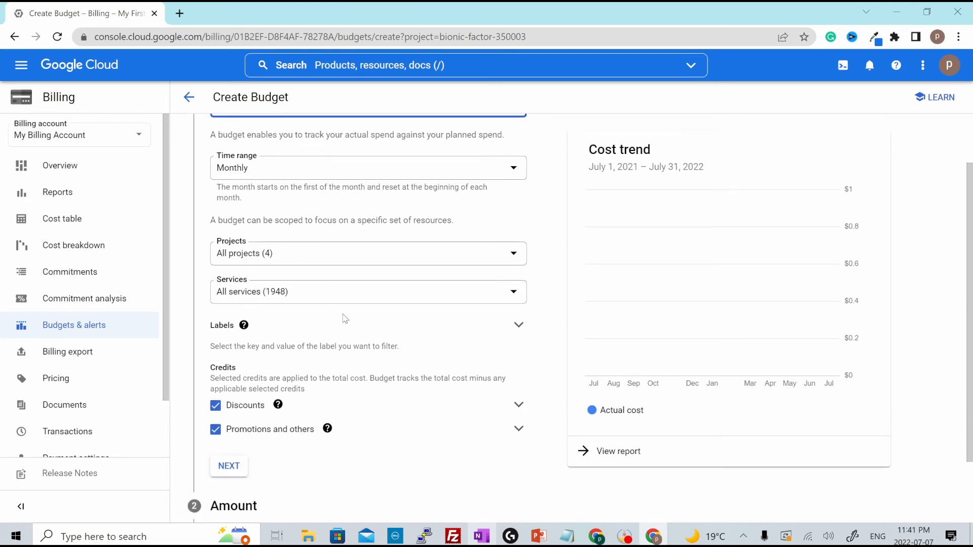
scroll(344, 318, "down", 1)
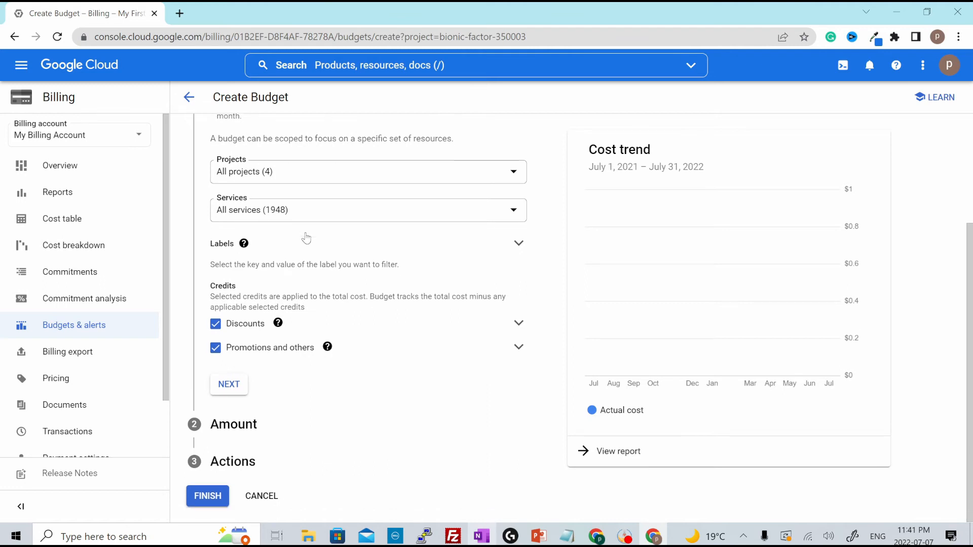
left_click(232, 396)
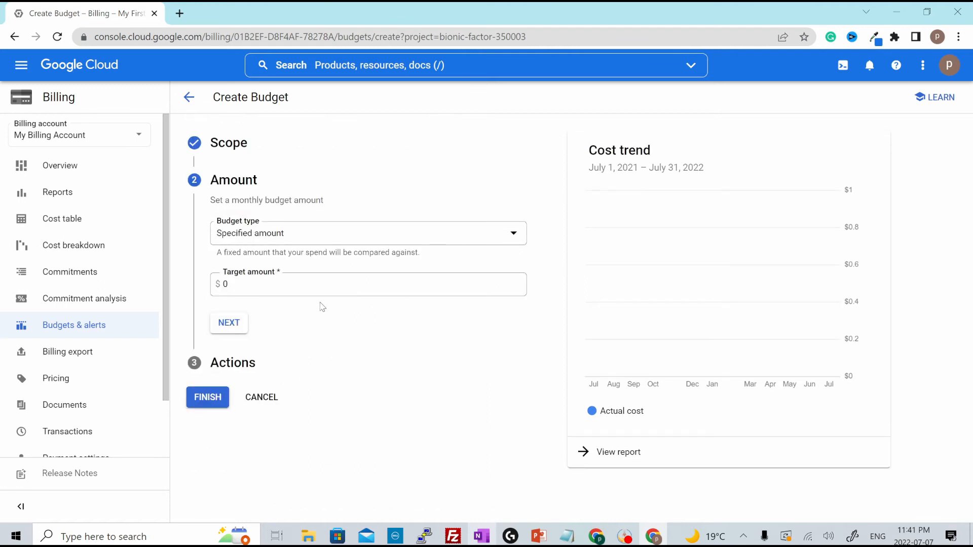
Step: Set the budget type to Specified amount with a target amount of $10 and continue to the budget's actions
left_click(299, 241)
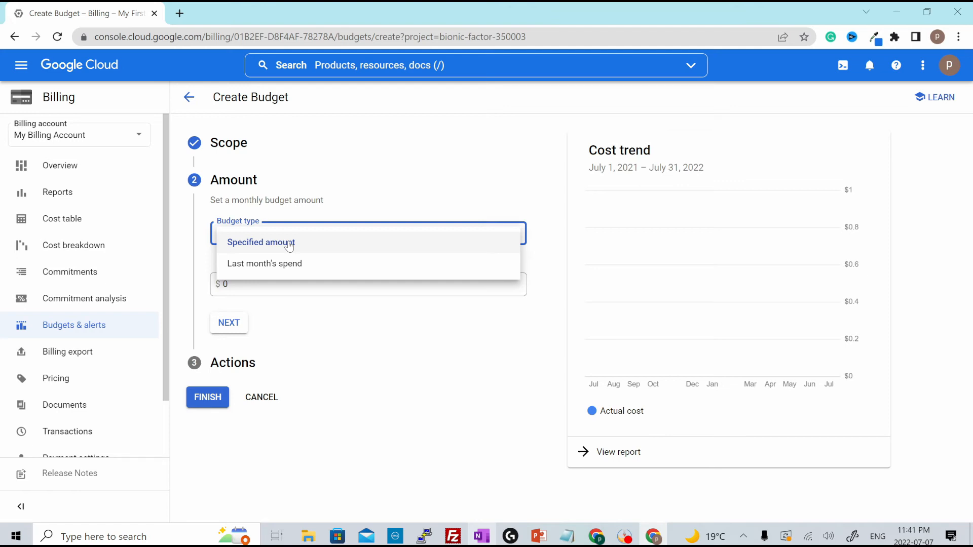
left_click(289, 243)
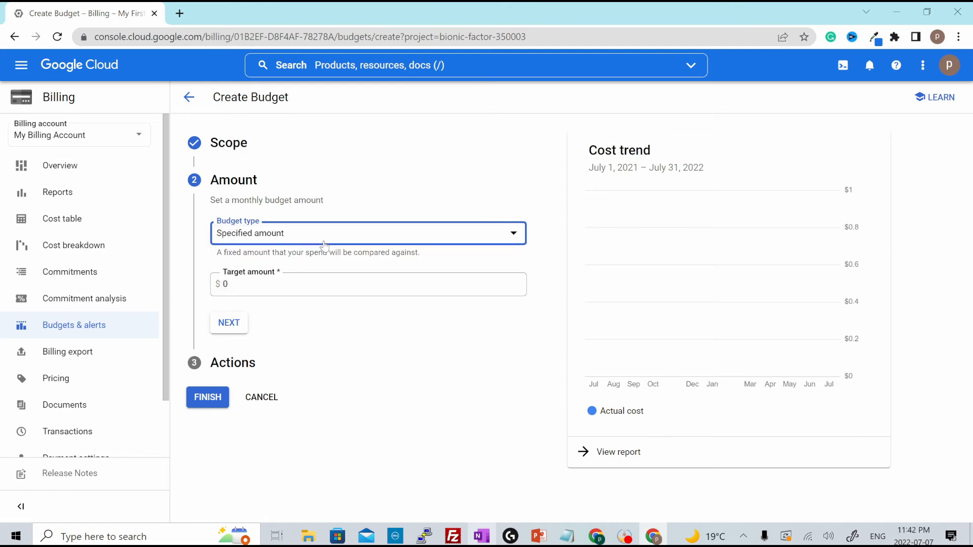
left_click(291, 276)
key("ctrl+a")
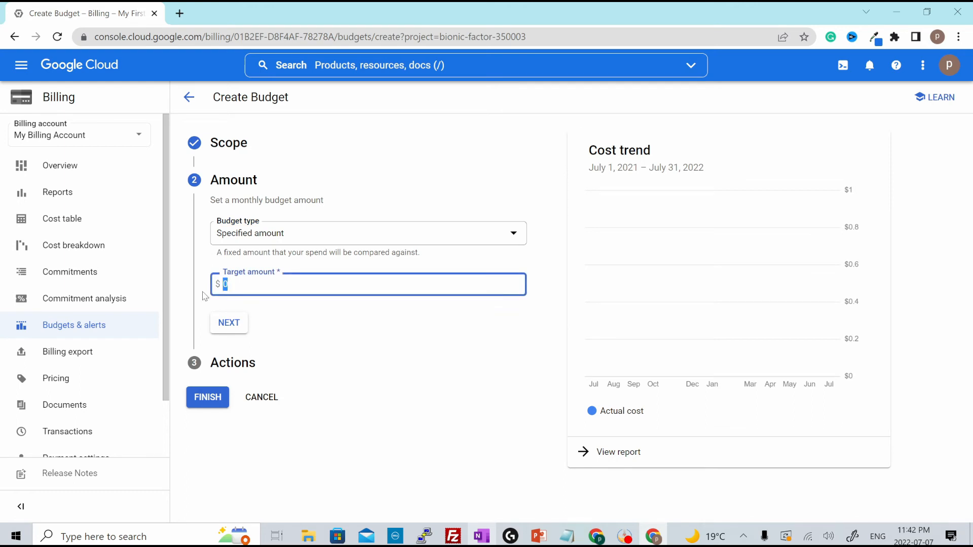
type("10")
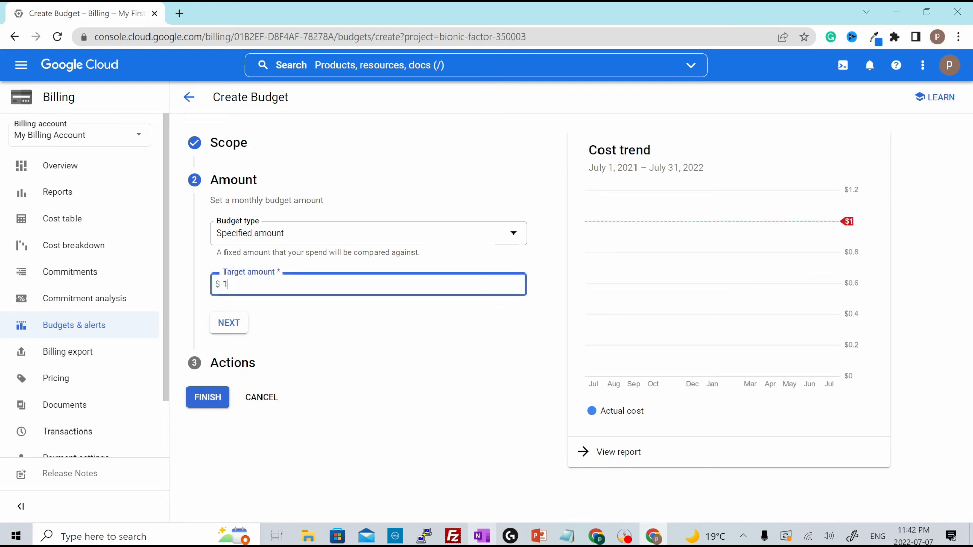
left_click(229, 322)
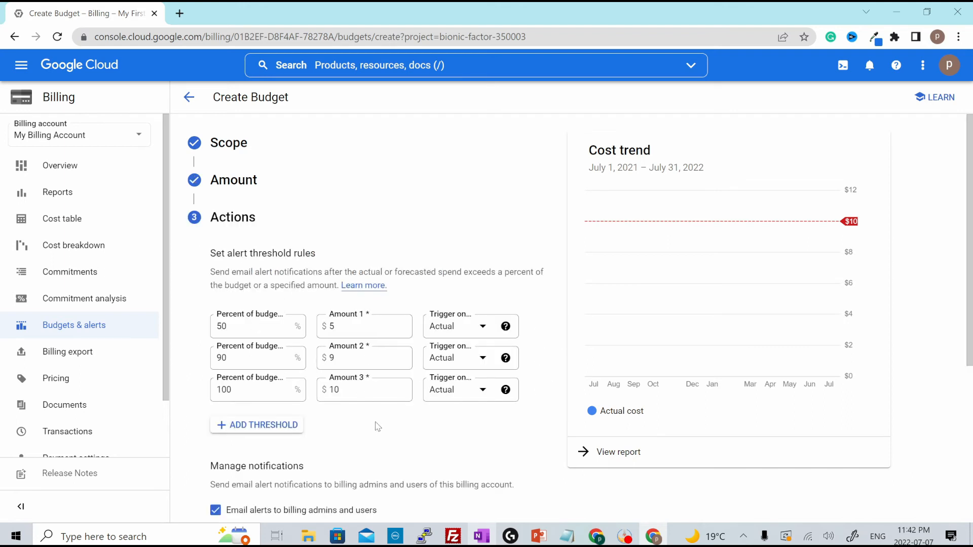
Step: Review the budget's alert threshold rules, the trigger options and the email, Monitoring and Pub/Sub notification settings
scroll(380, 425, "down", 1)
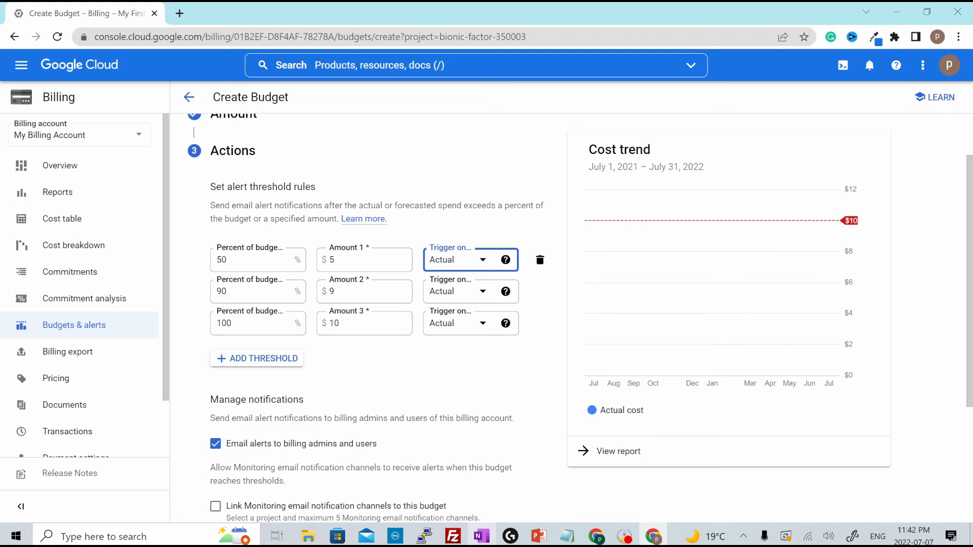
left_click(480, 270)
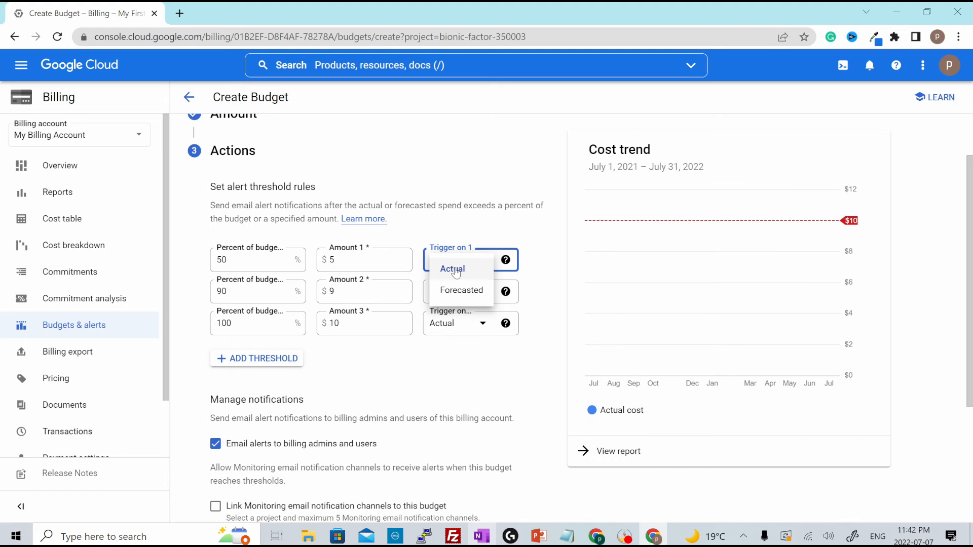
left_click(429, 228)
left_click(245, 292)
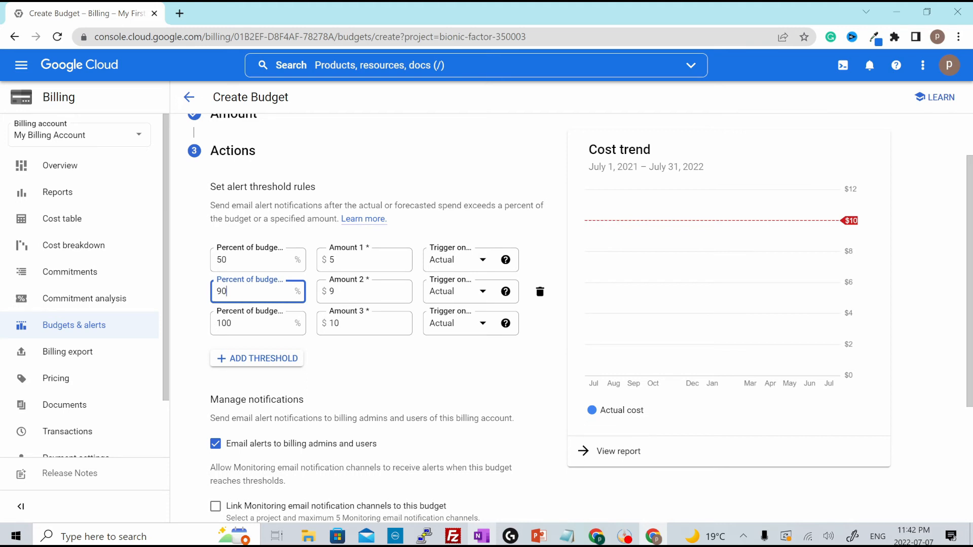
left_click(363, 292)
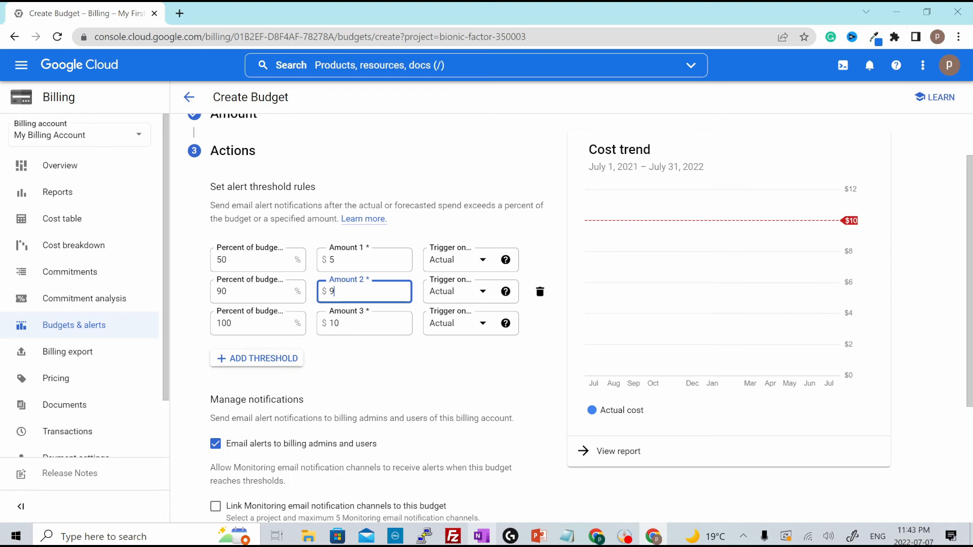
left_click(249, 324)
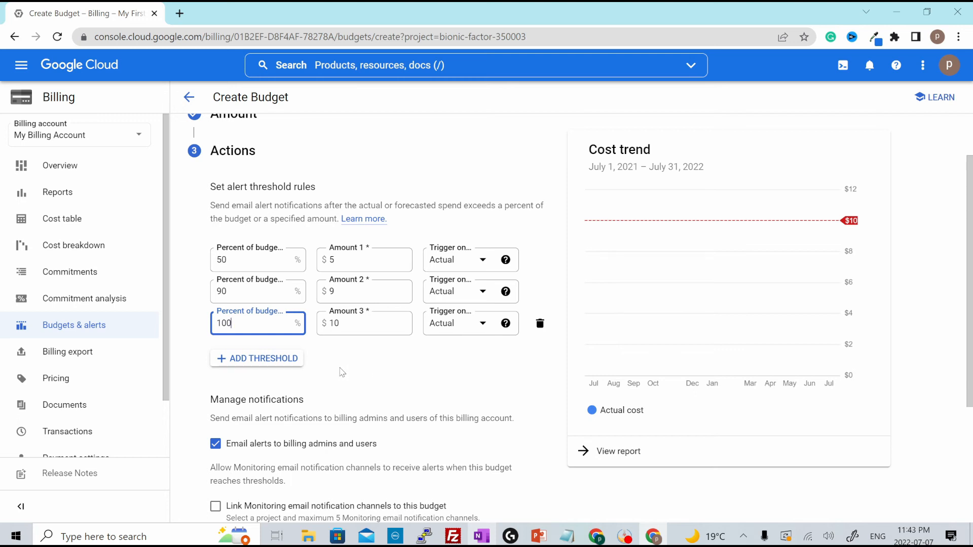
scroll(339, 373, "down", 1)
scroll(340, 373, "down", 2)
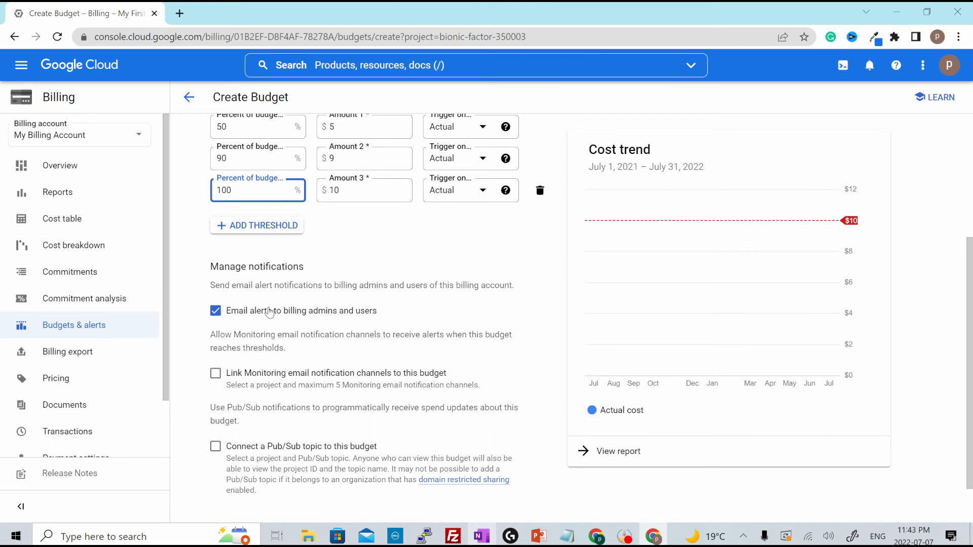
scroll(287, 320, "down", 1)
scroll(287, 320, "down", 1)
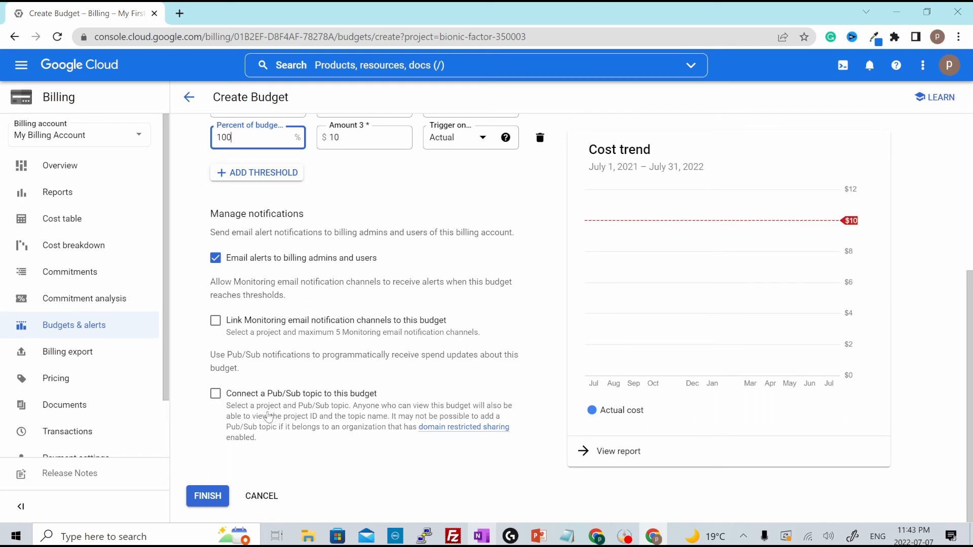
Step: Finish creating the budget, and review test-budget's saved scope, amount and alert thresholds before returning to the list of budgets
left_click(212, 498)
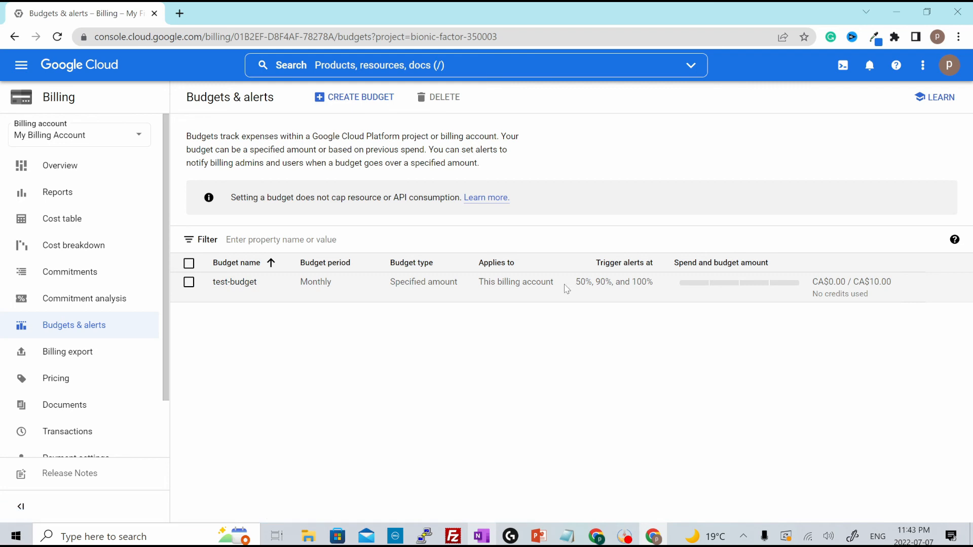
left_click(234, 284)
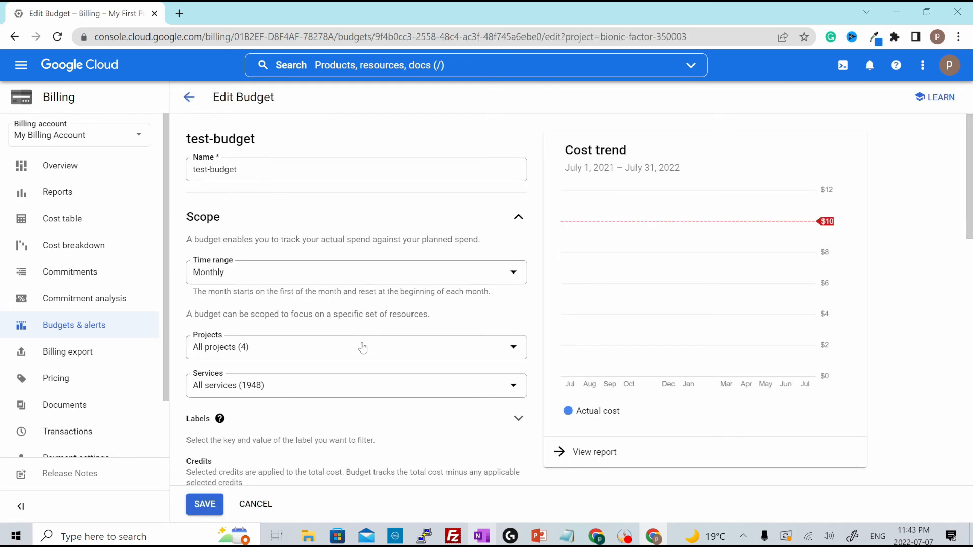
scroll(348, 370, "down", 10)
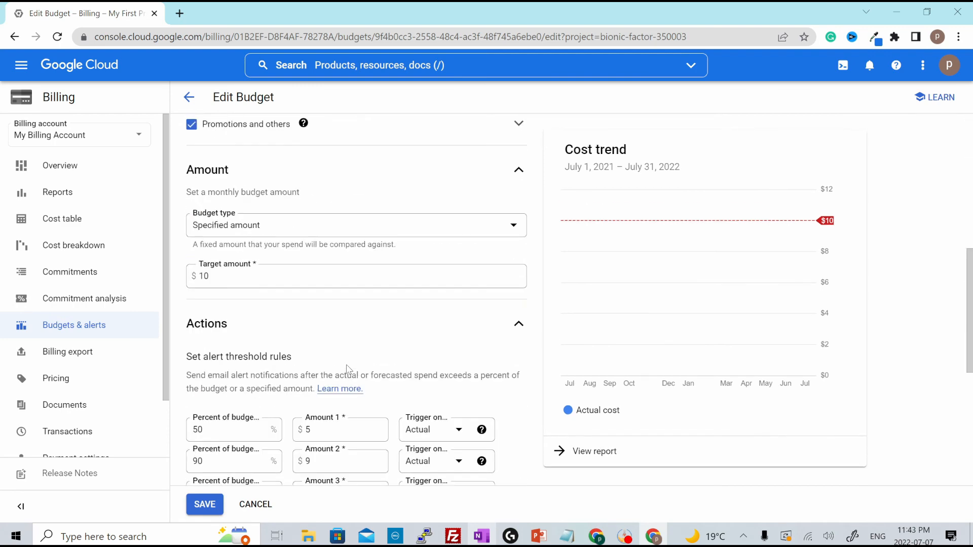
scroll(349, 369, "up", 10)
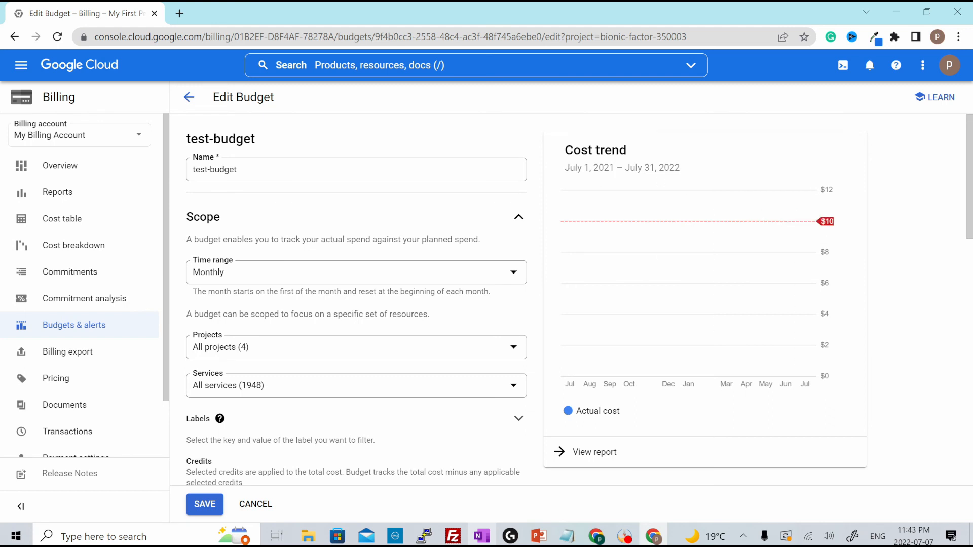
left_click(15, 37)
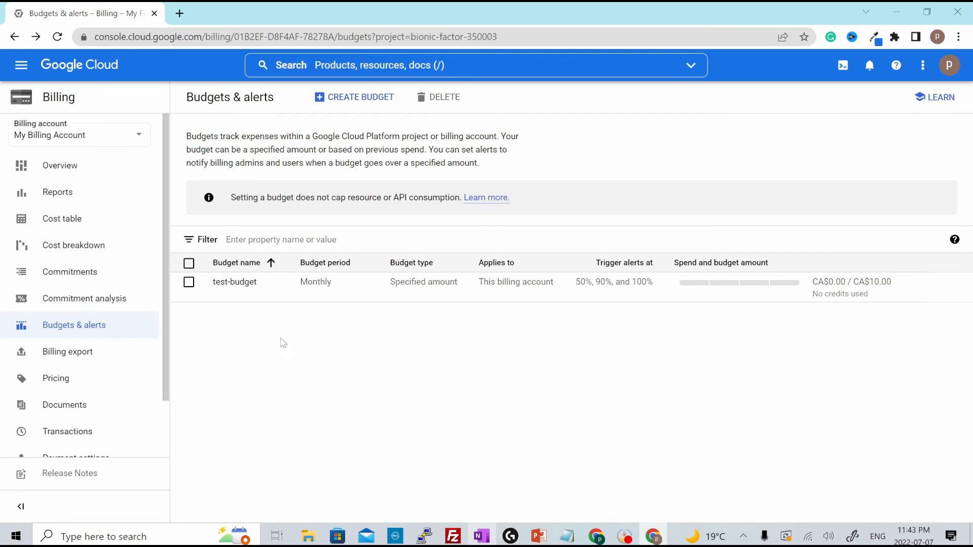
Step: Open the billing export settings to view the BigQuery export options for the billing account
left_click(76, 355)
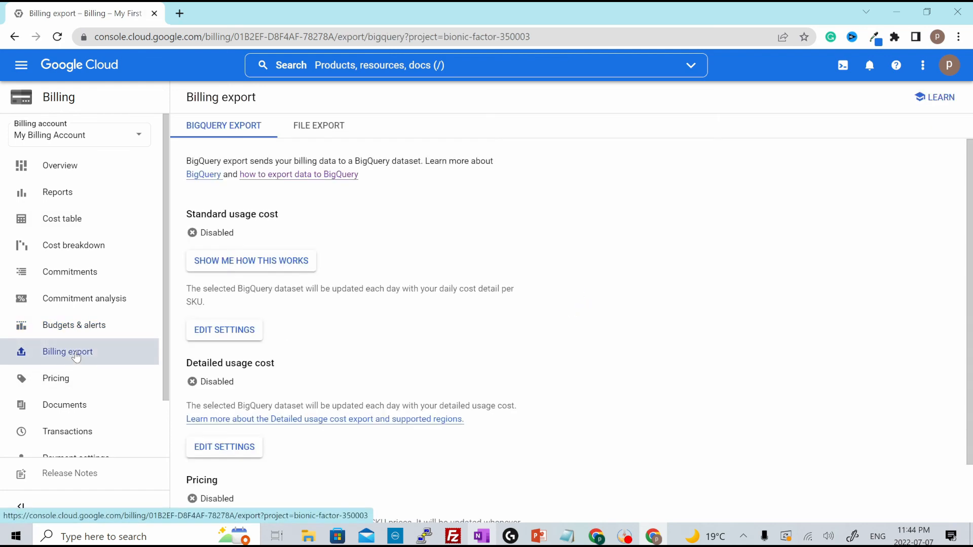